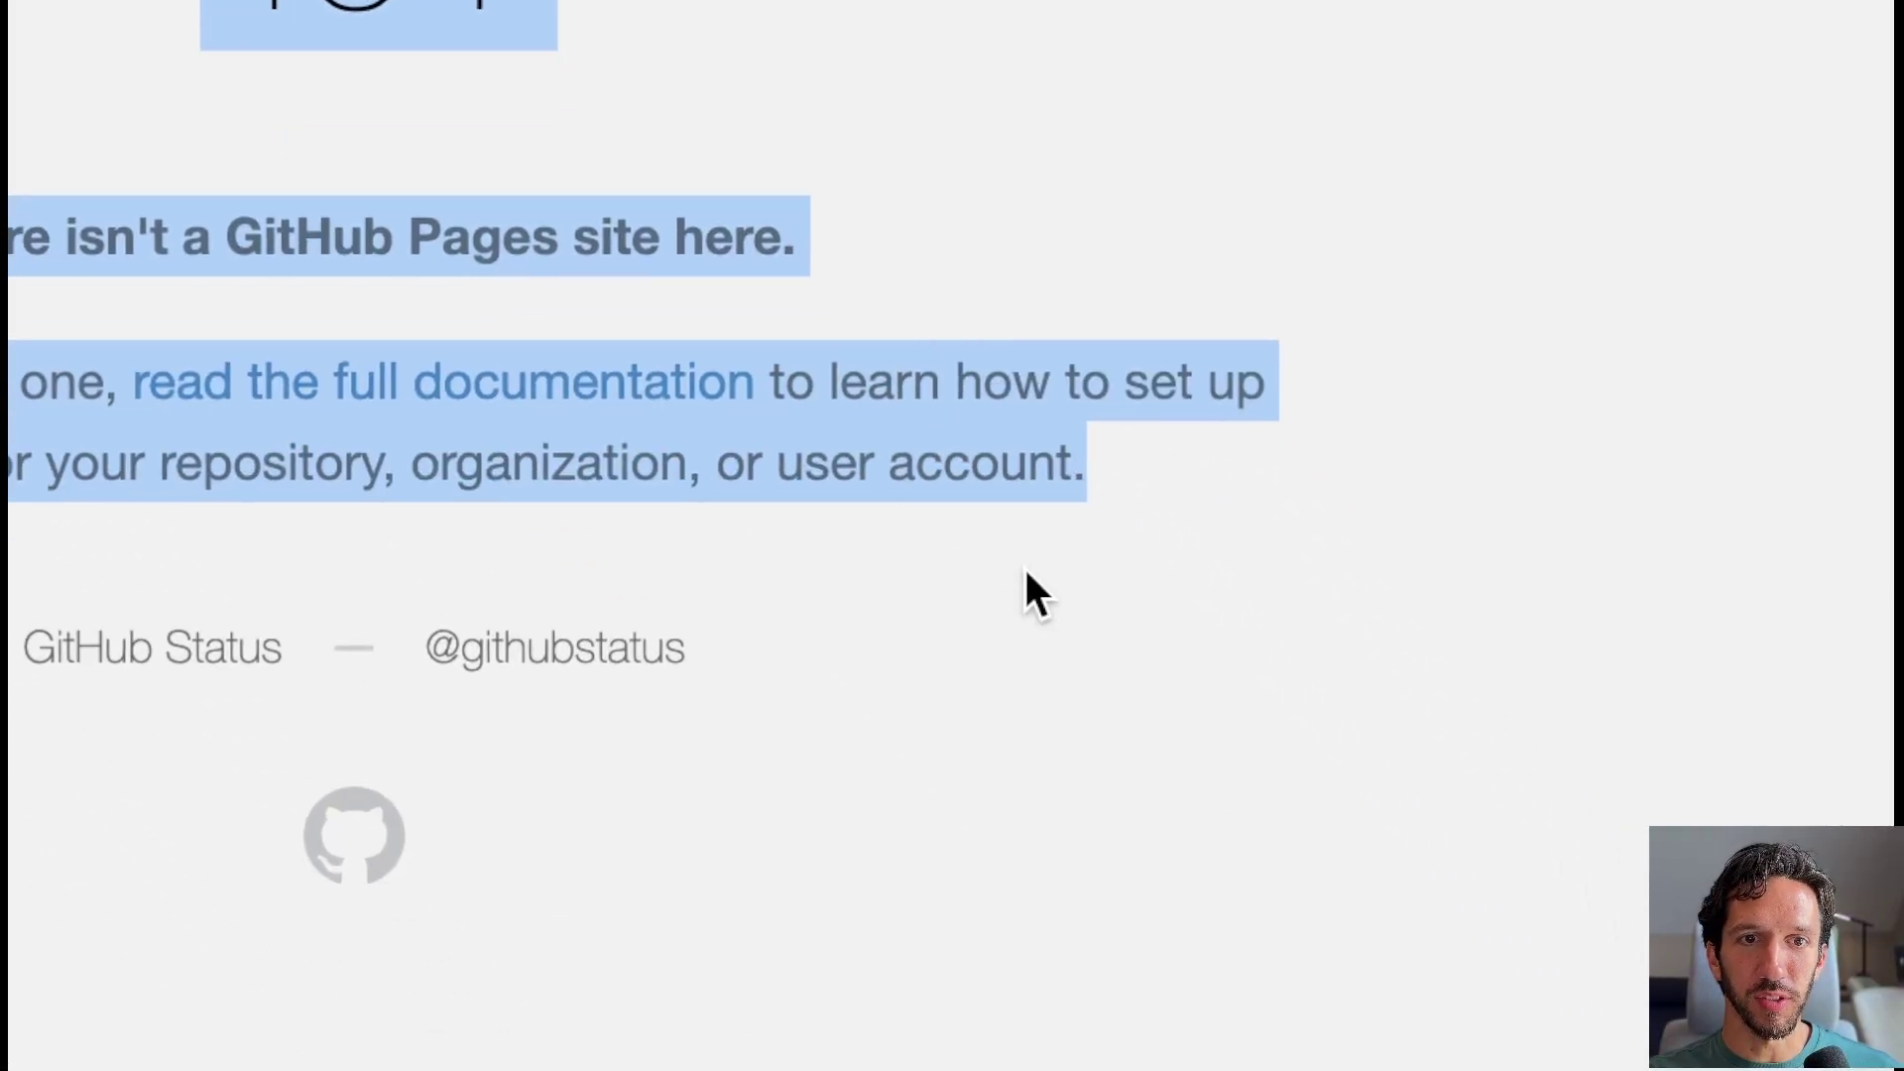
Step: Switch from the 404 page to the AEUX tab and check its redirected address
click(111, 91)
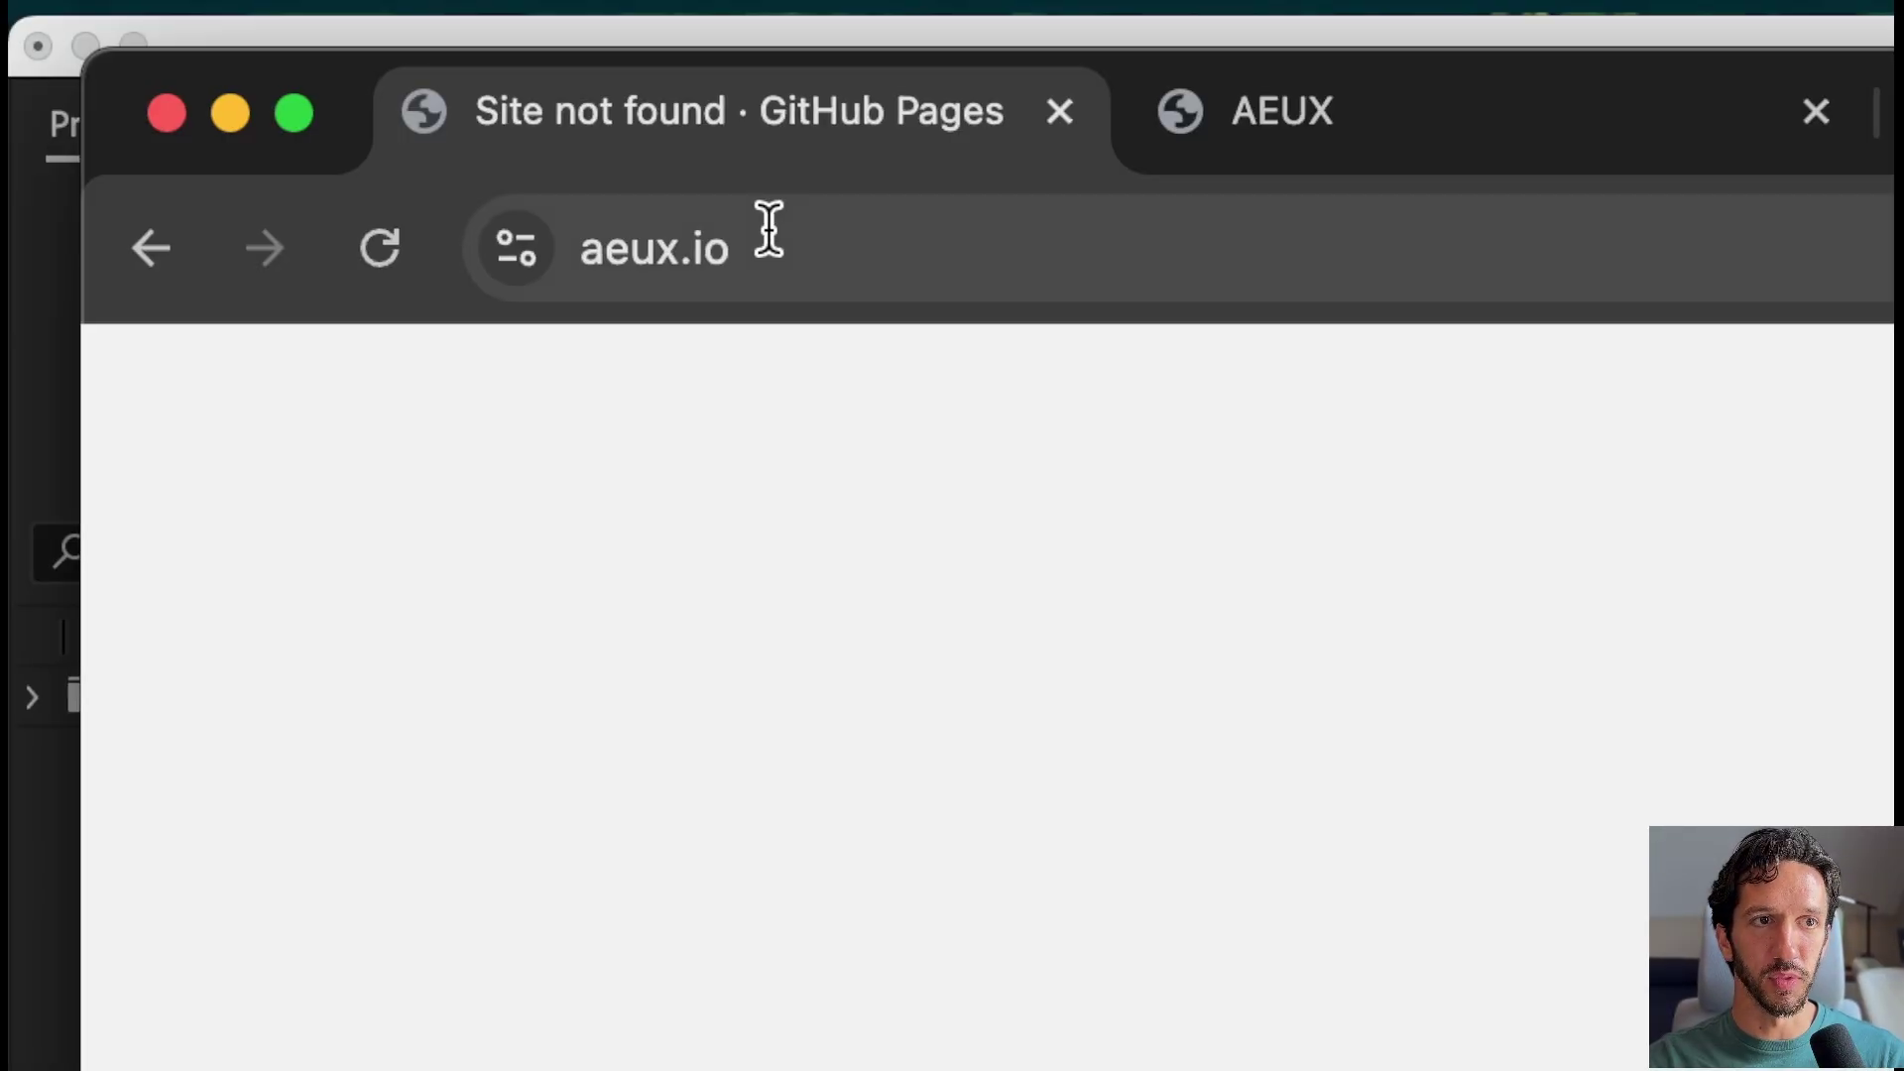
click(764, 229)
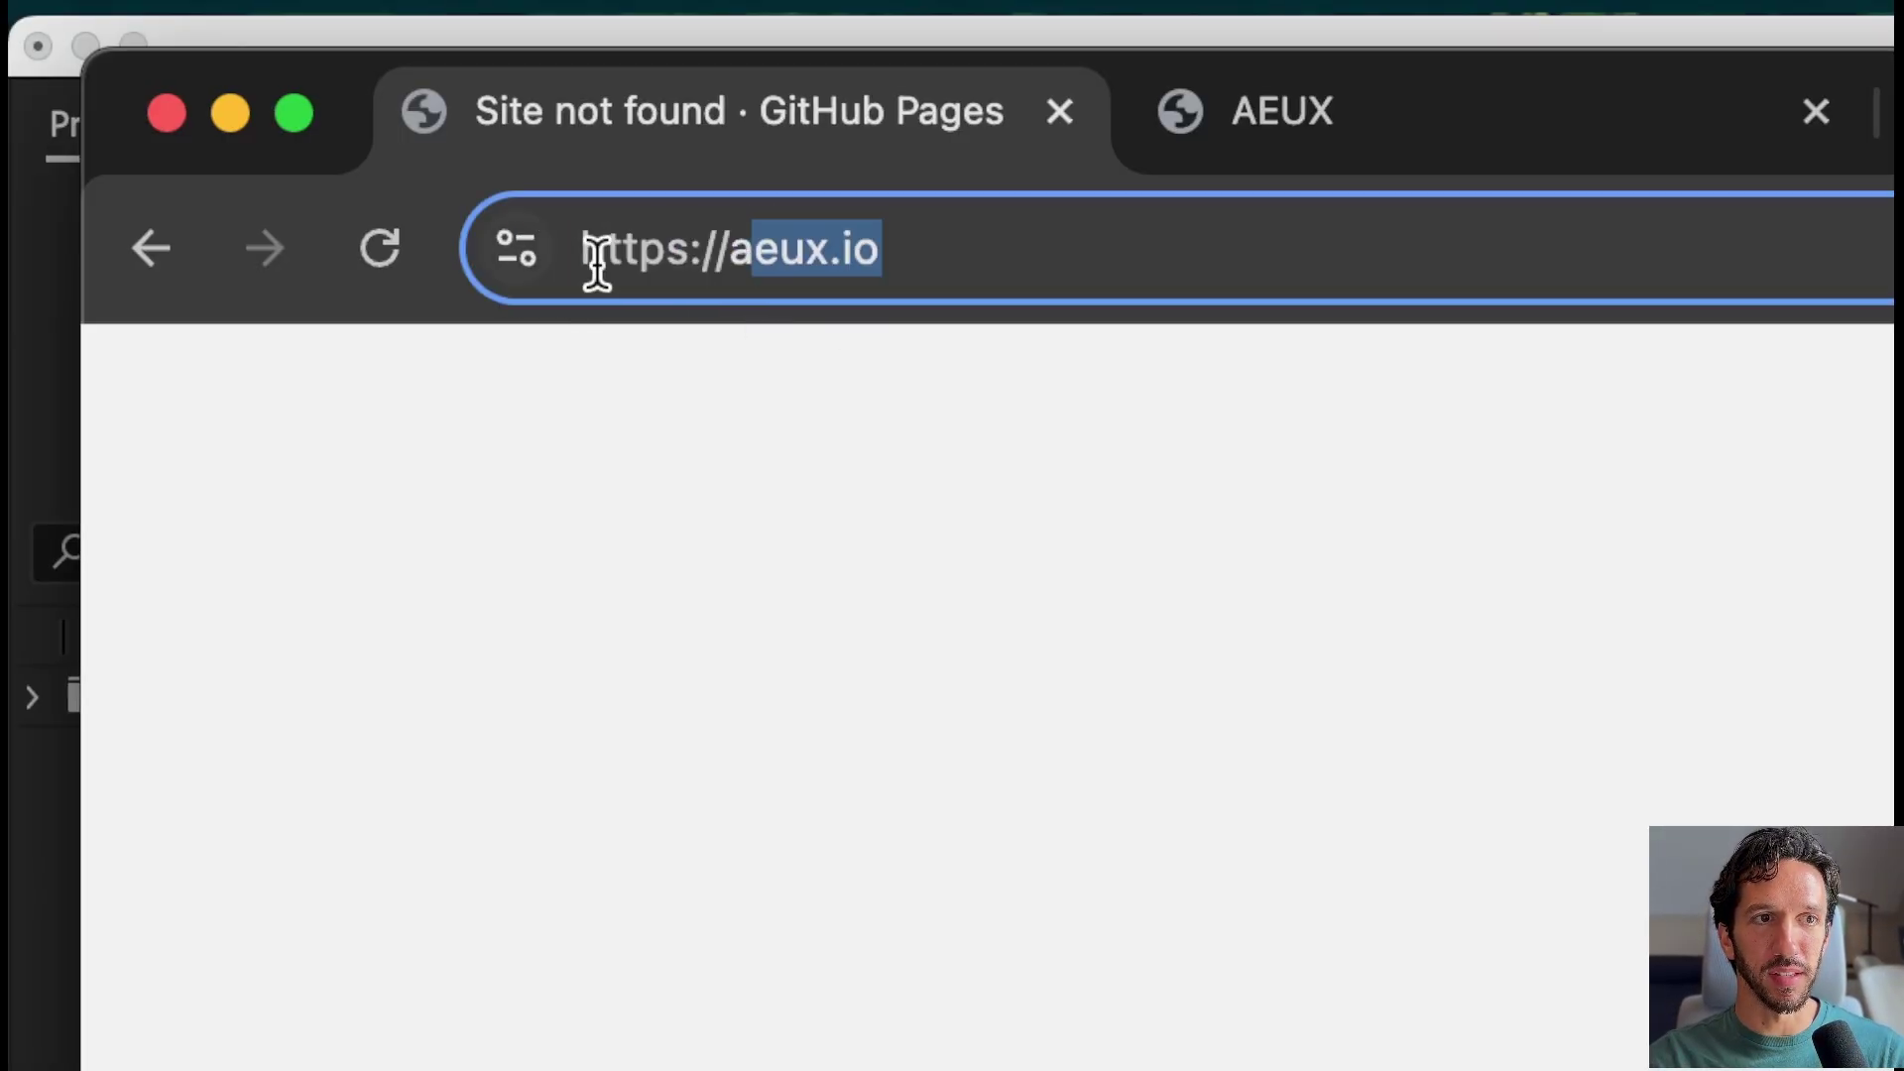
click(1084, 303)
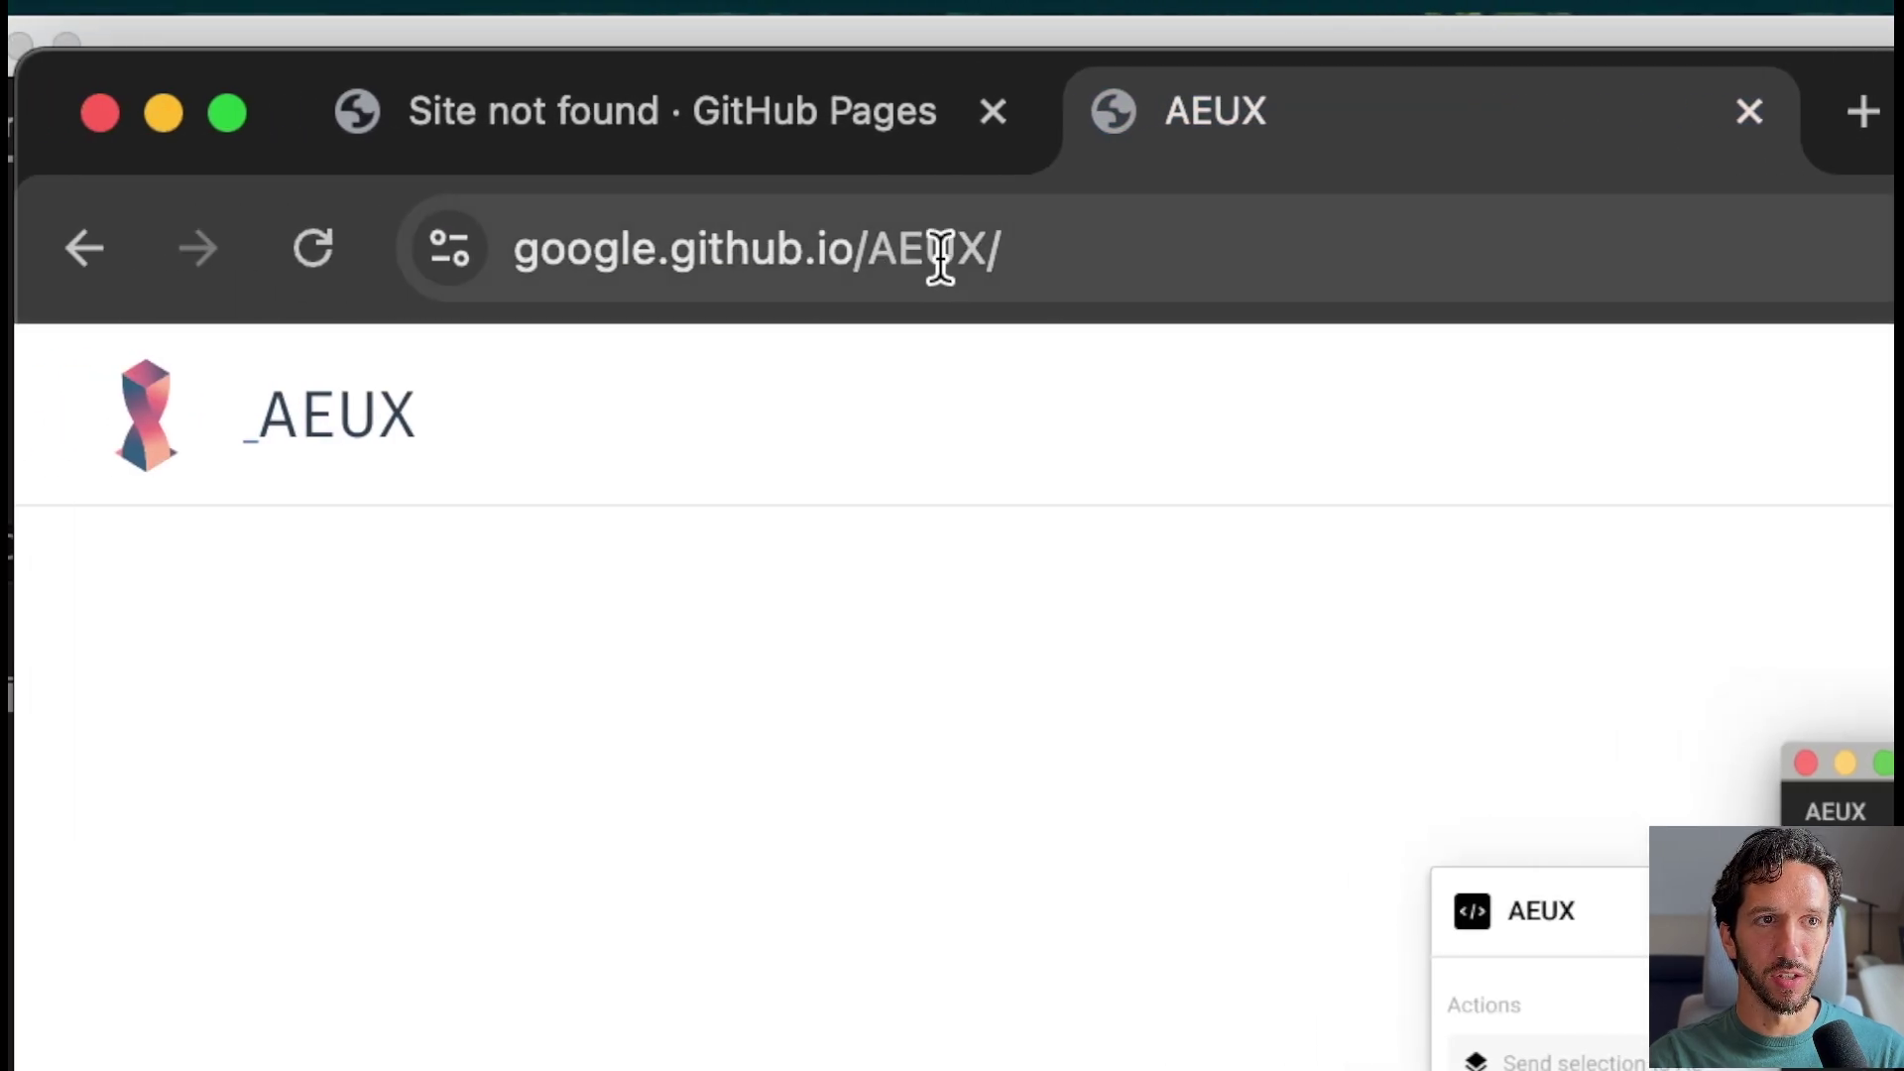
drag(709, 248, 359, 245)
click(466, 409)
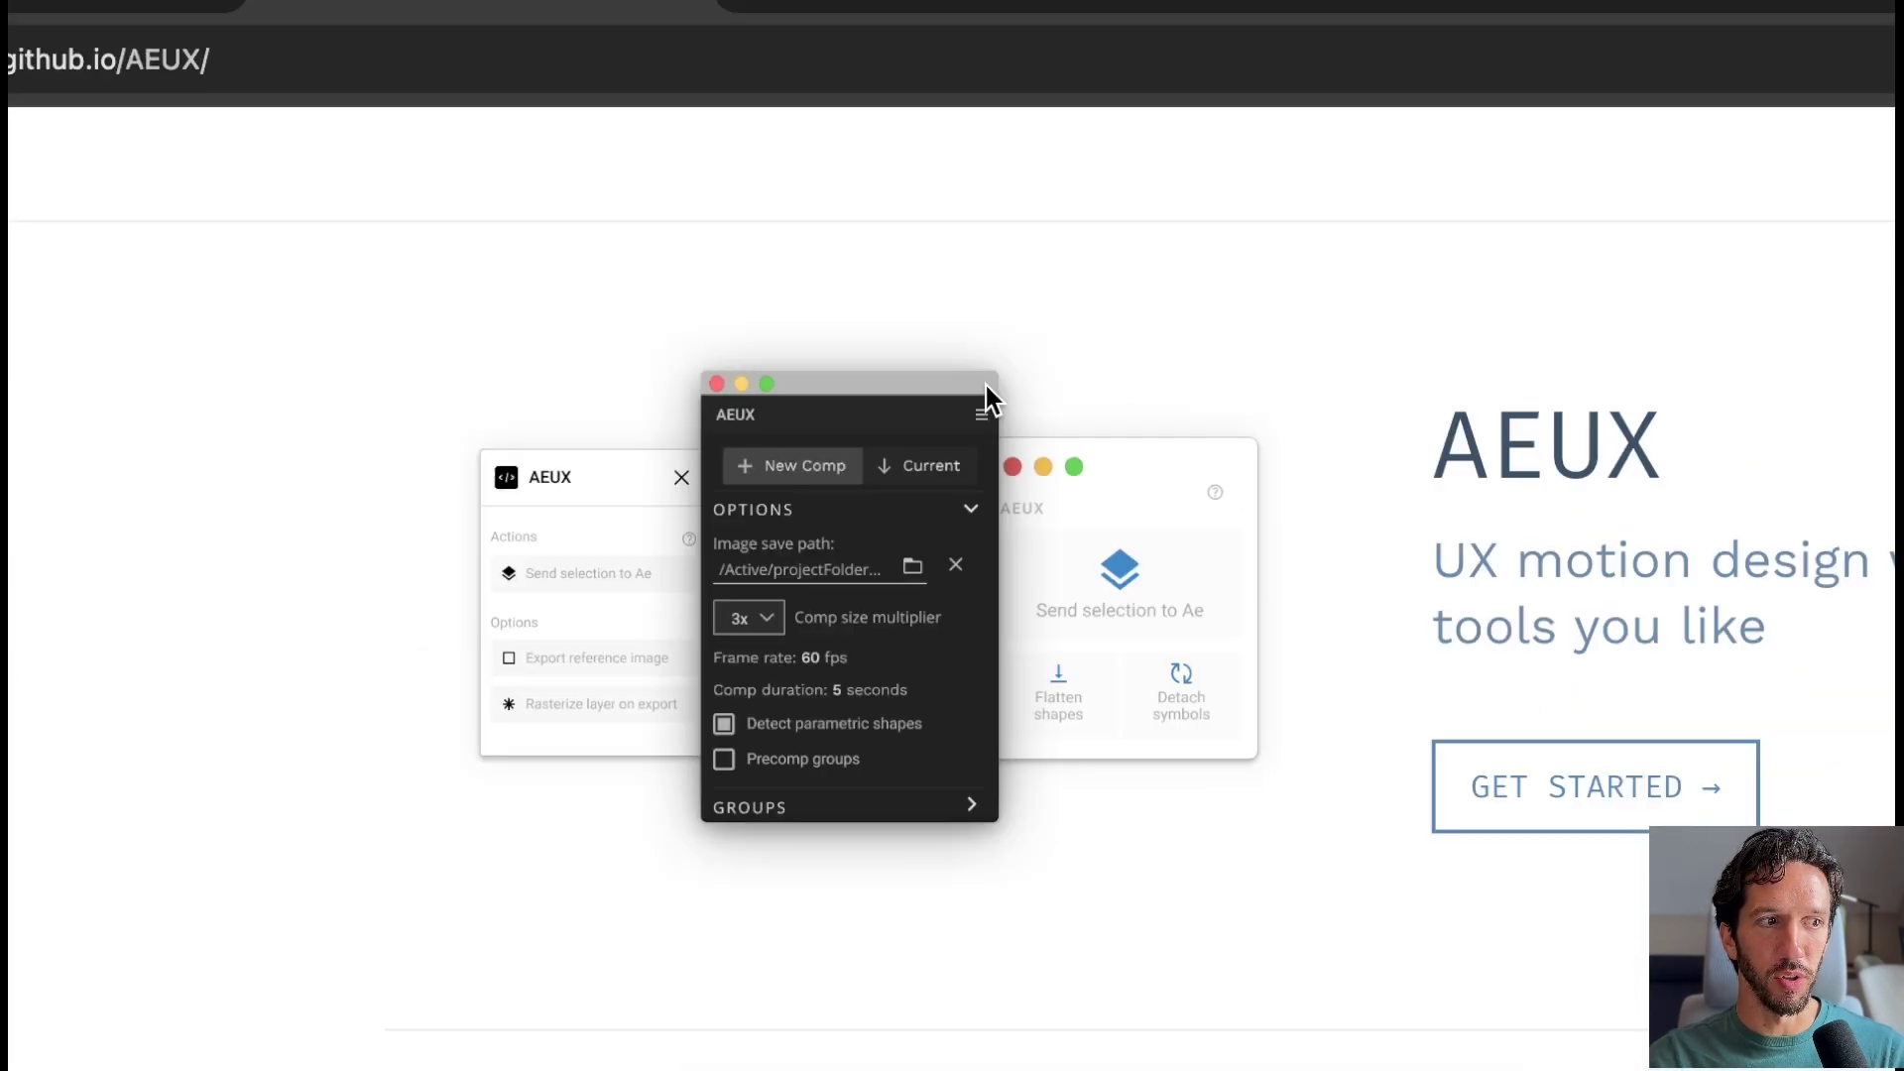
Step: Go to the AEUX Download page, then the Install guide page, and select its address
click(1604, 144)
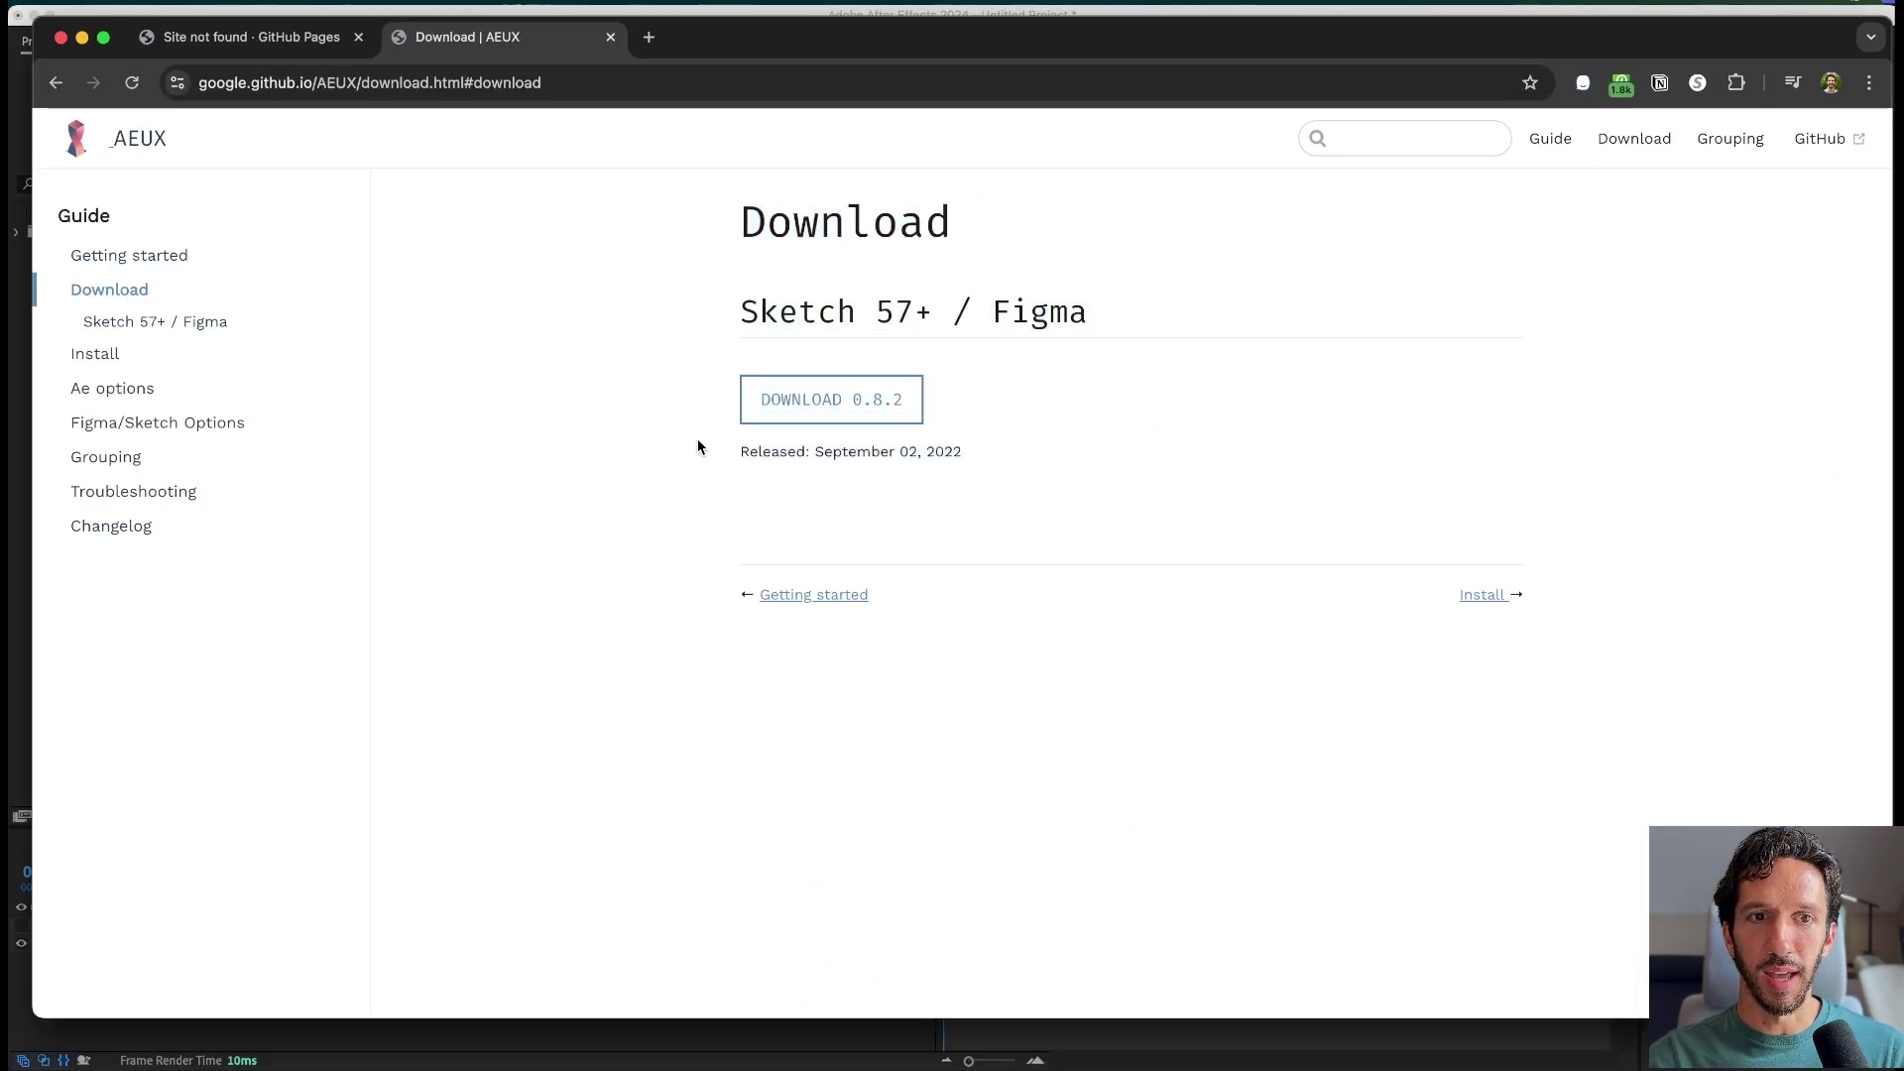
click(99, 354)
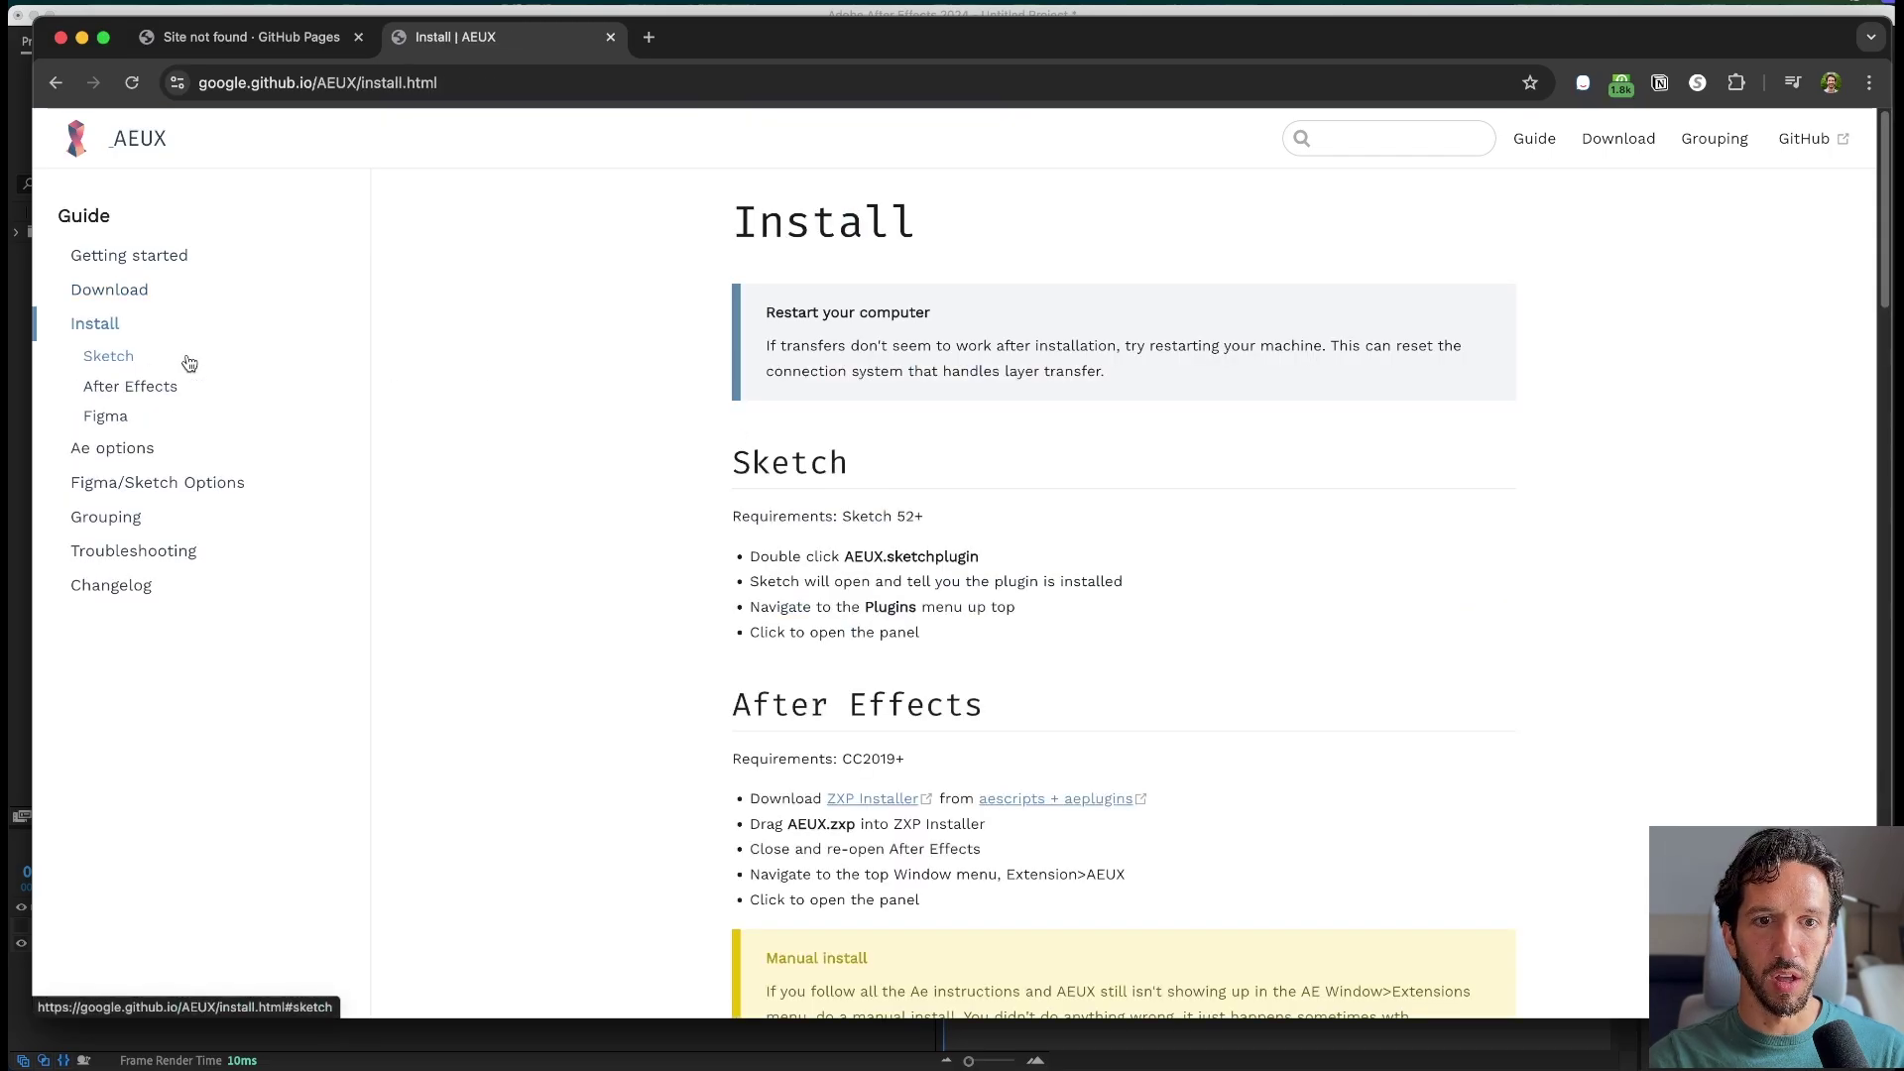
scroll(962, 595, down, 10)
scroll(962, 595, up, 10)
click(234, 72)
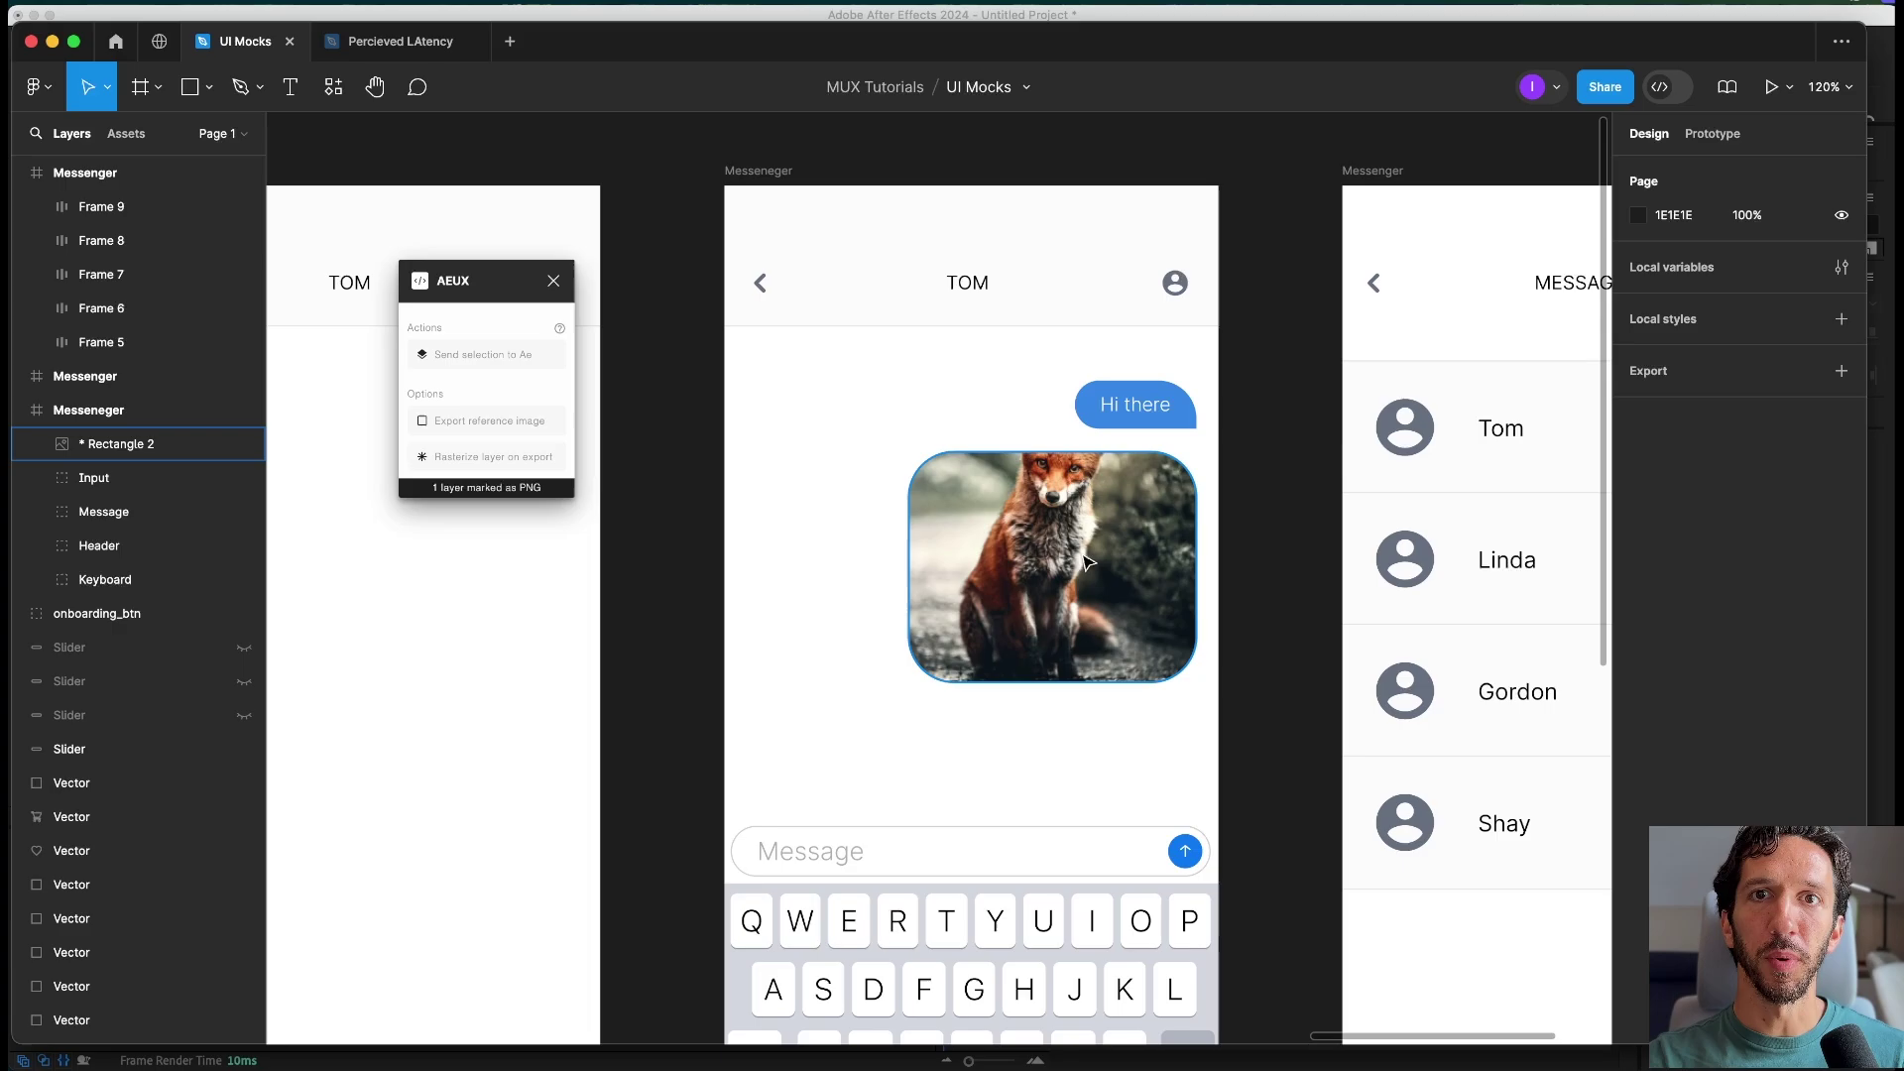
Step: Select the fox photo, then the 'Hi there' Message group in the messenger mockup
scroll(925, 589, up, 3)
click(925, 589)
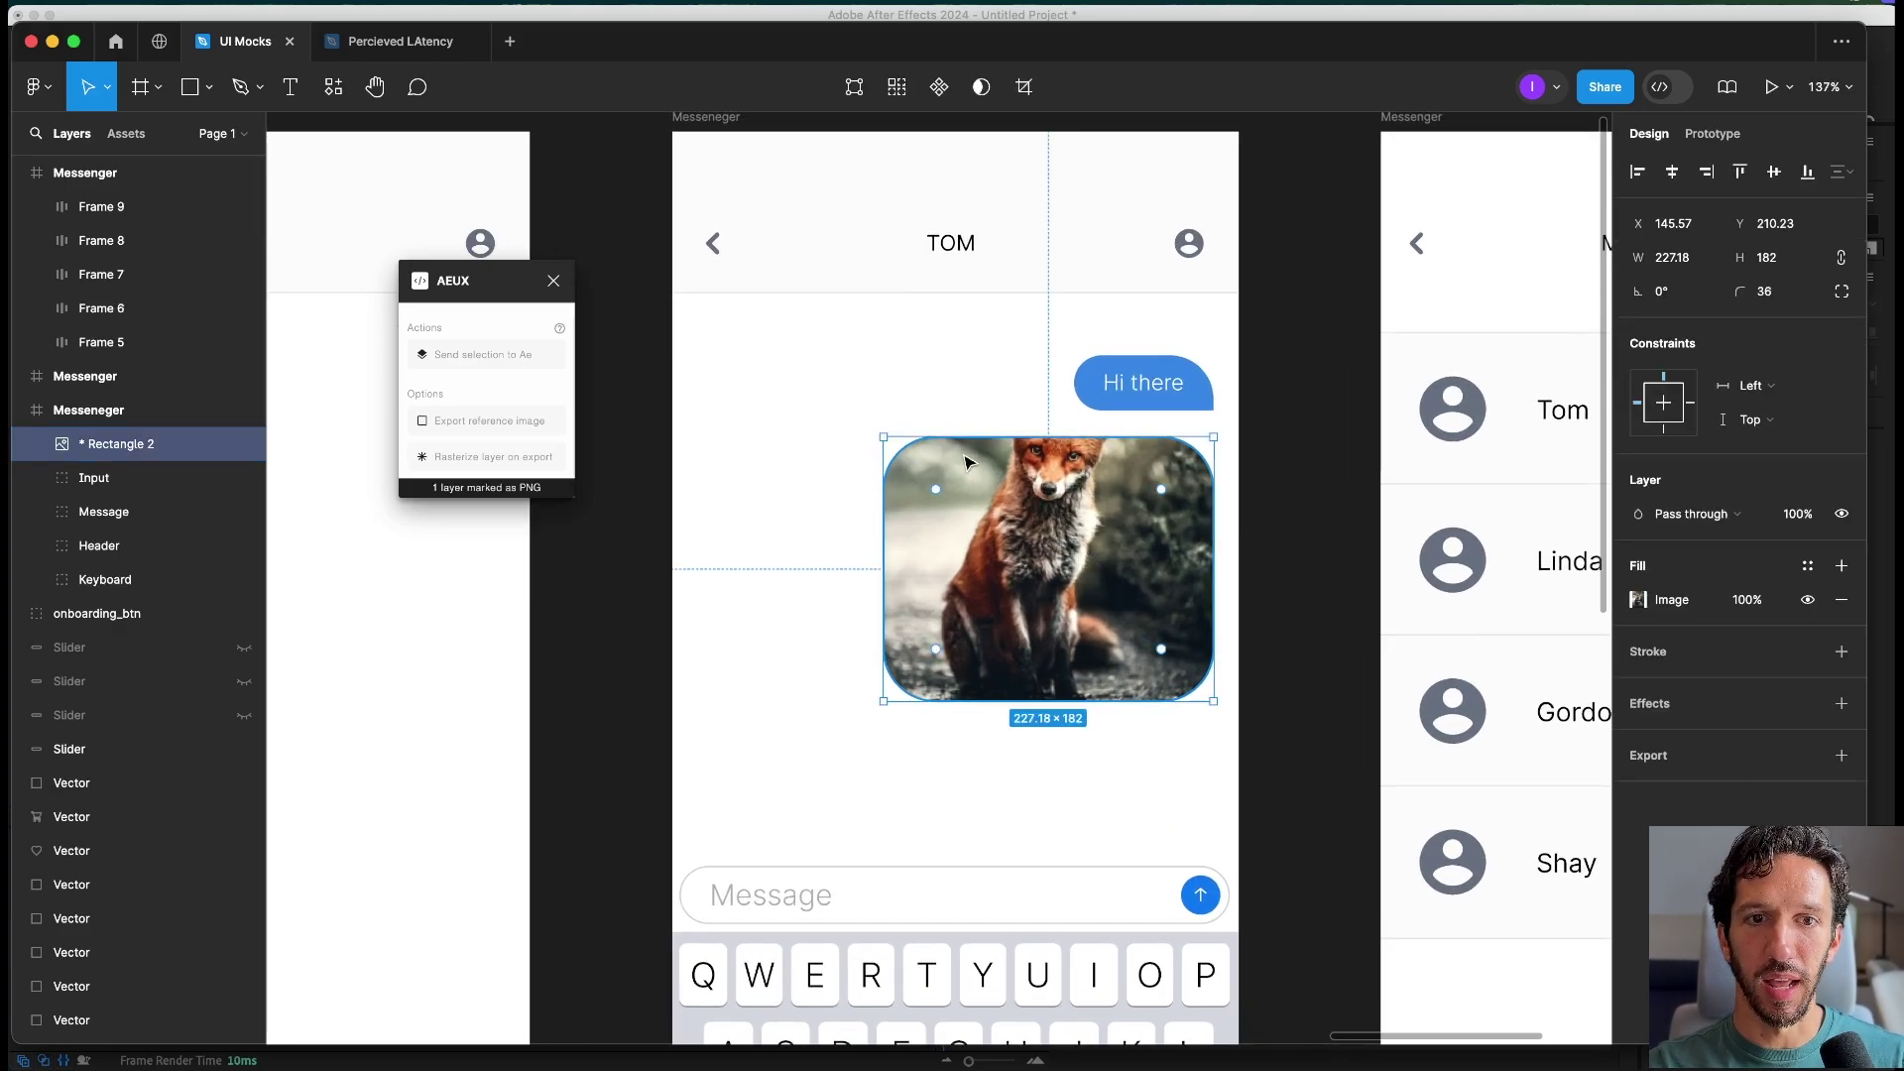
click(1292, 430)
click(1228, 391)
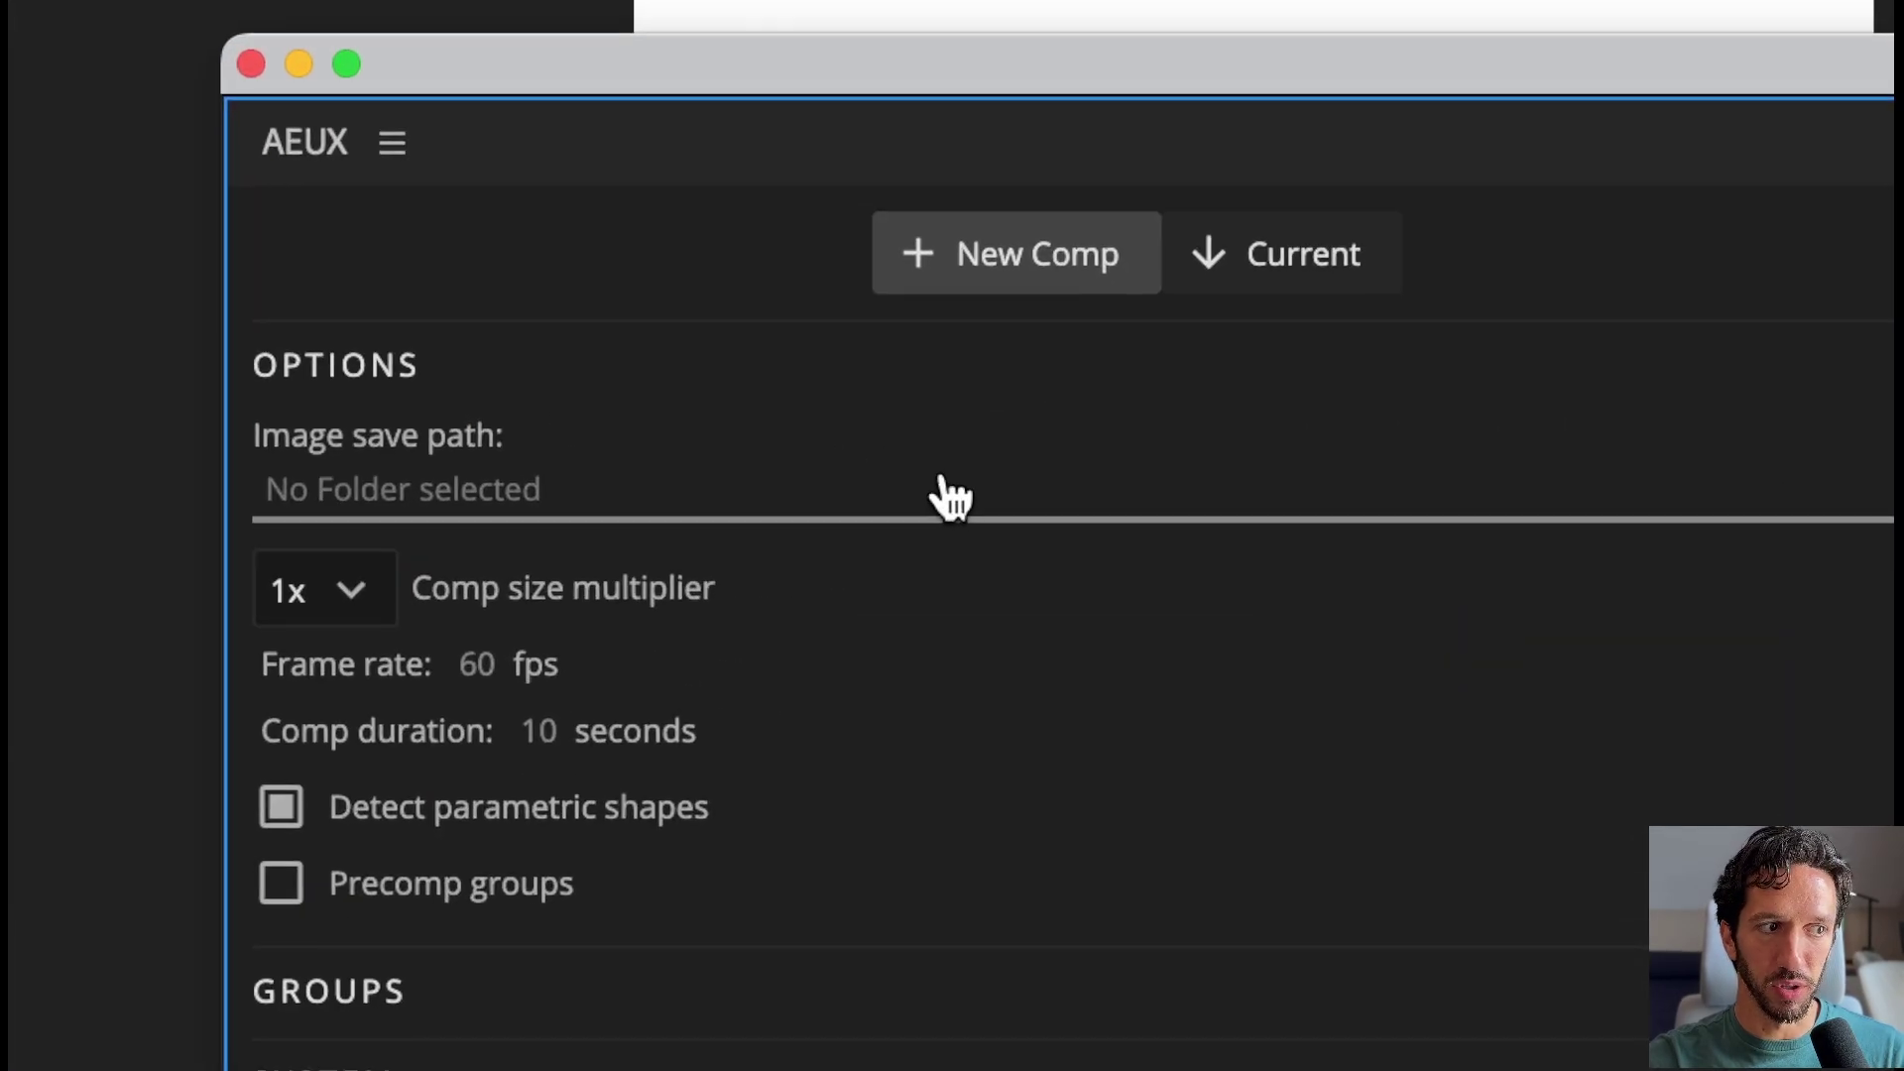
Step: Change the AEUX comp size multiplier from 1x to 6x
click(373, 601)
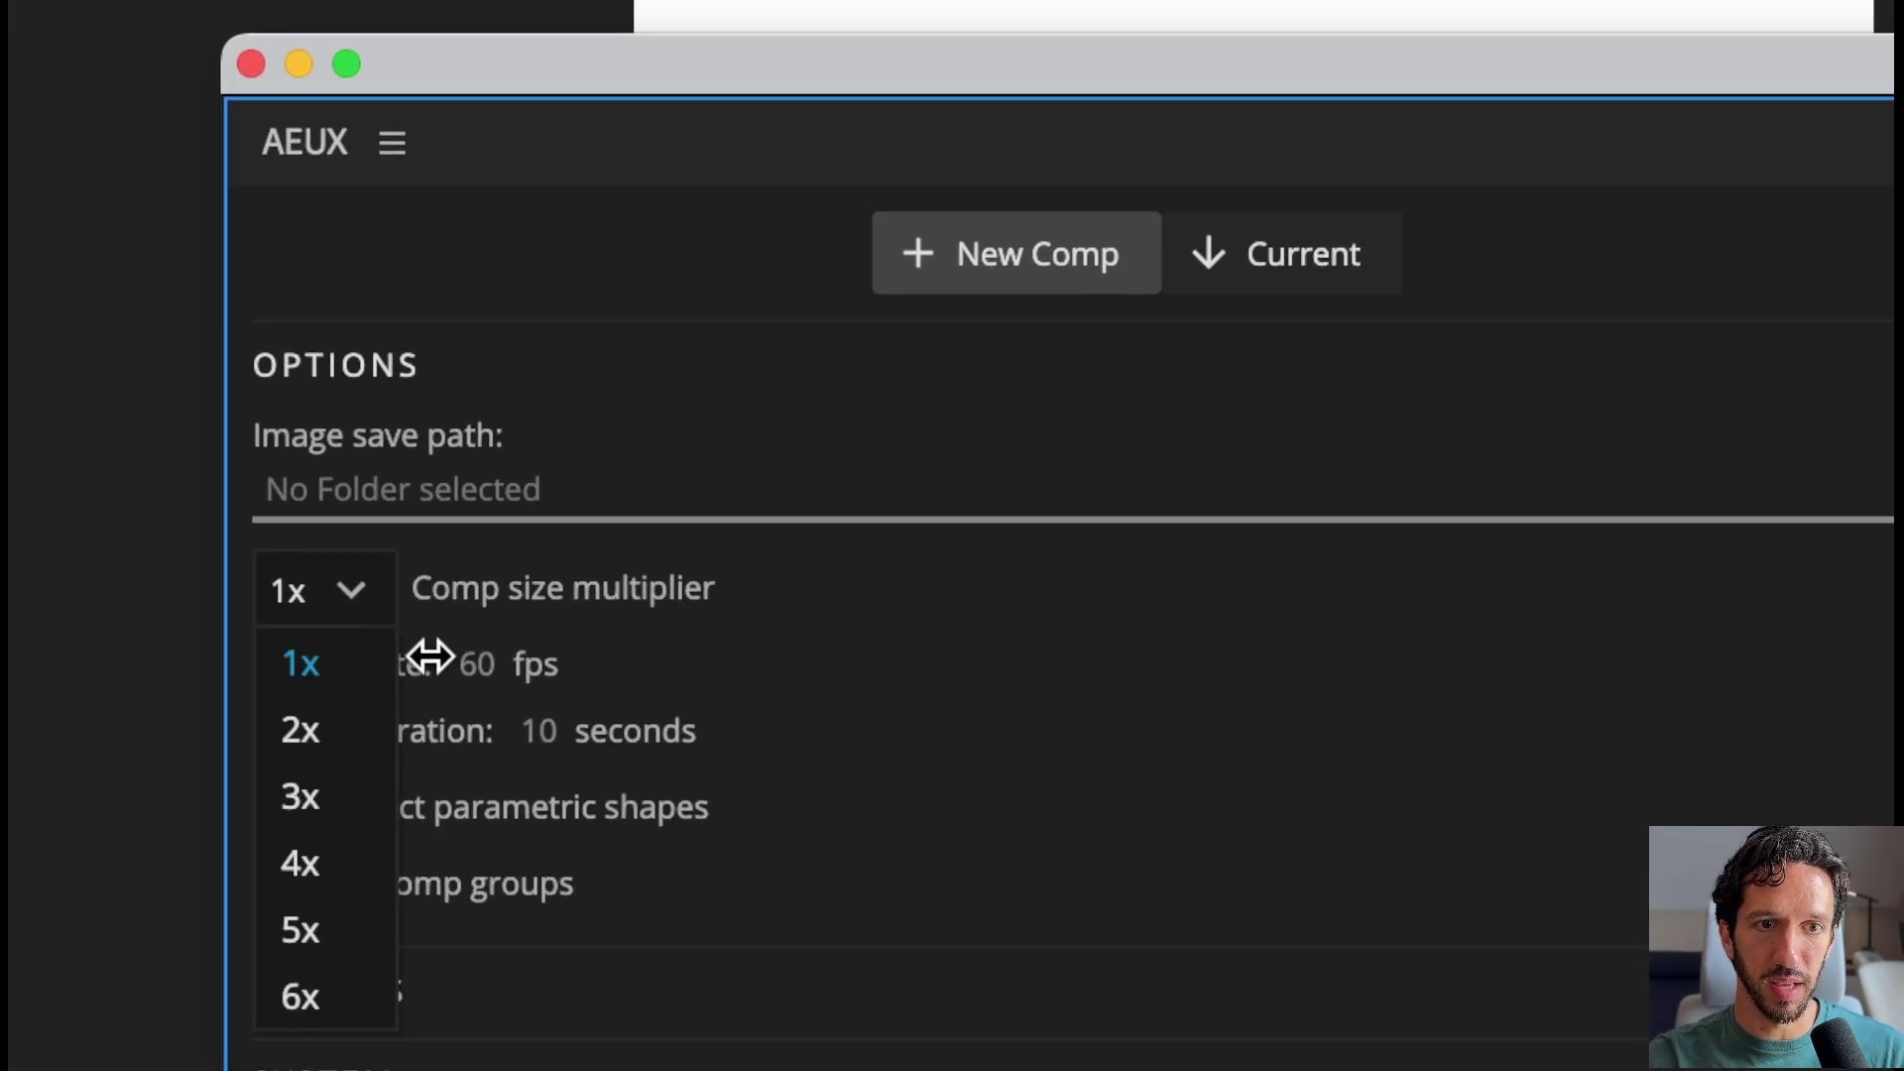
click(317, 1001)
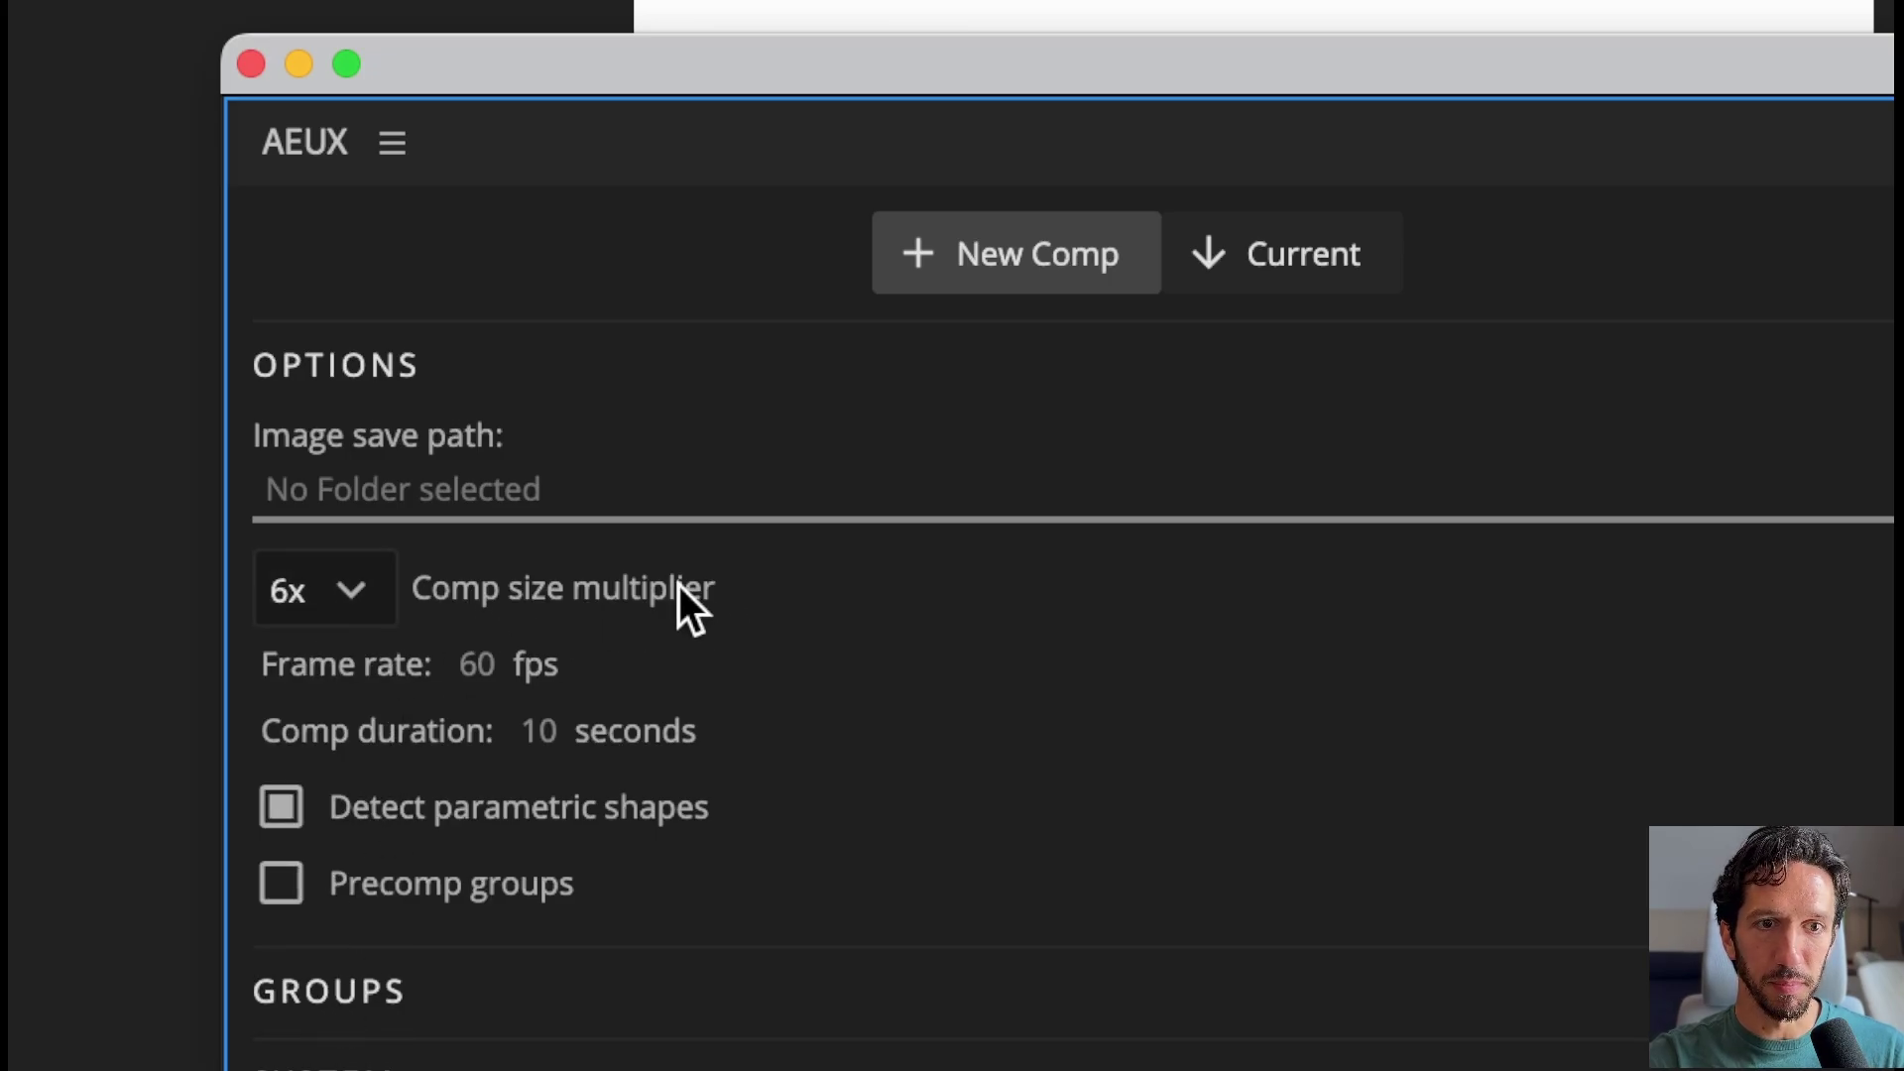
key(super+Tab)
key(Escape)
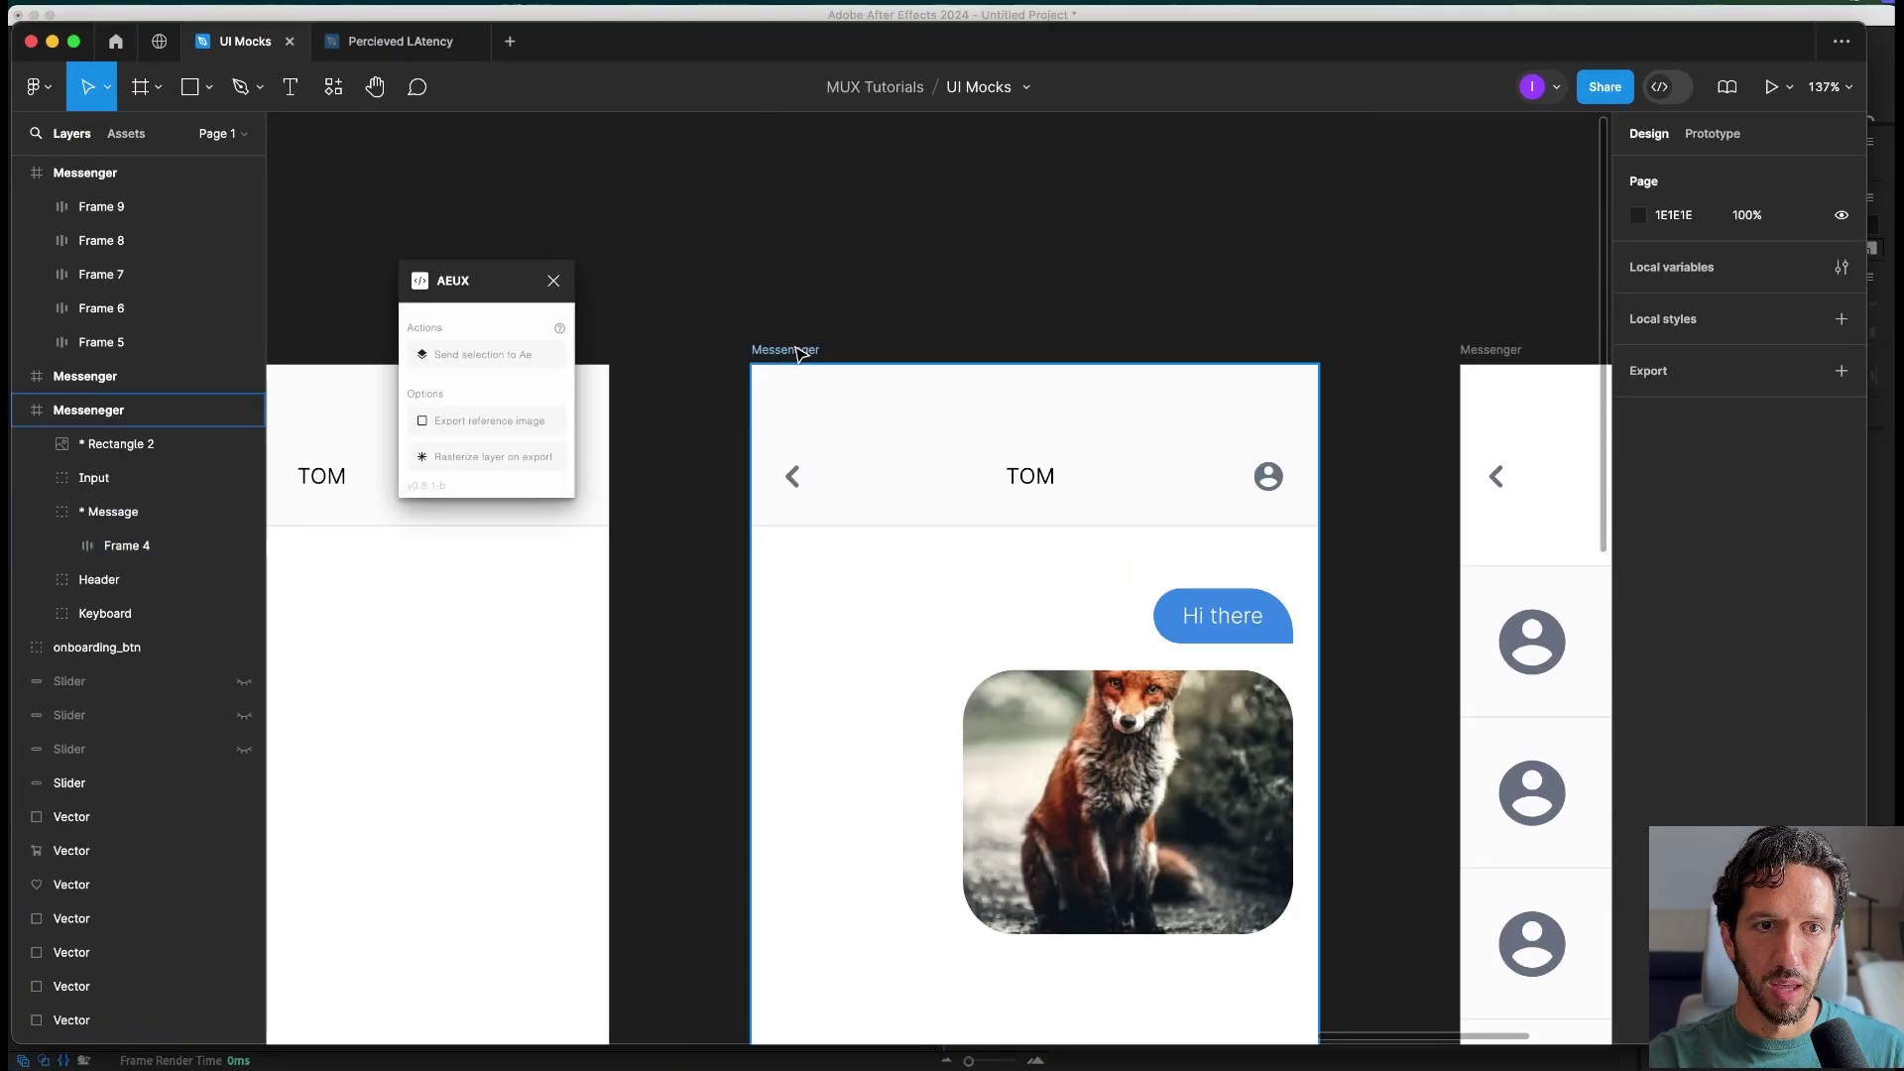
click(992, 828)
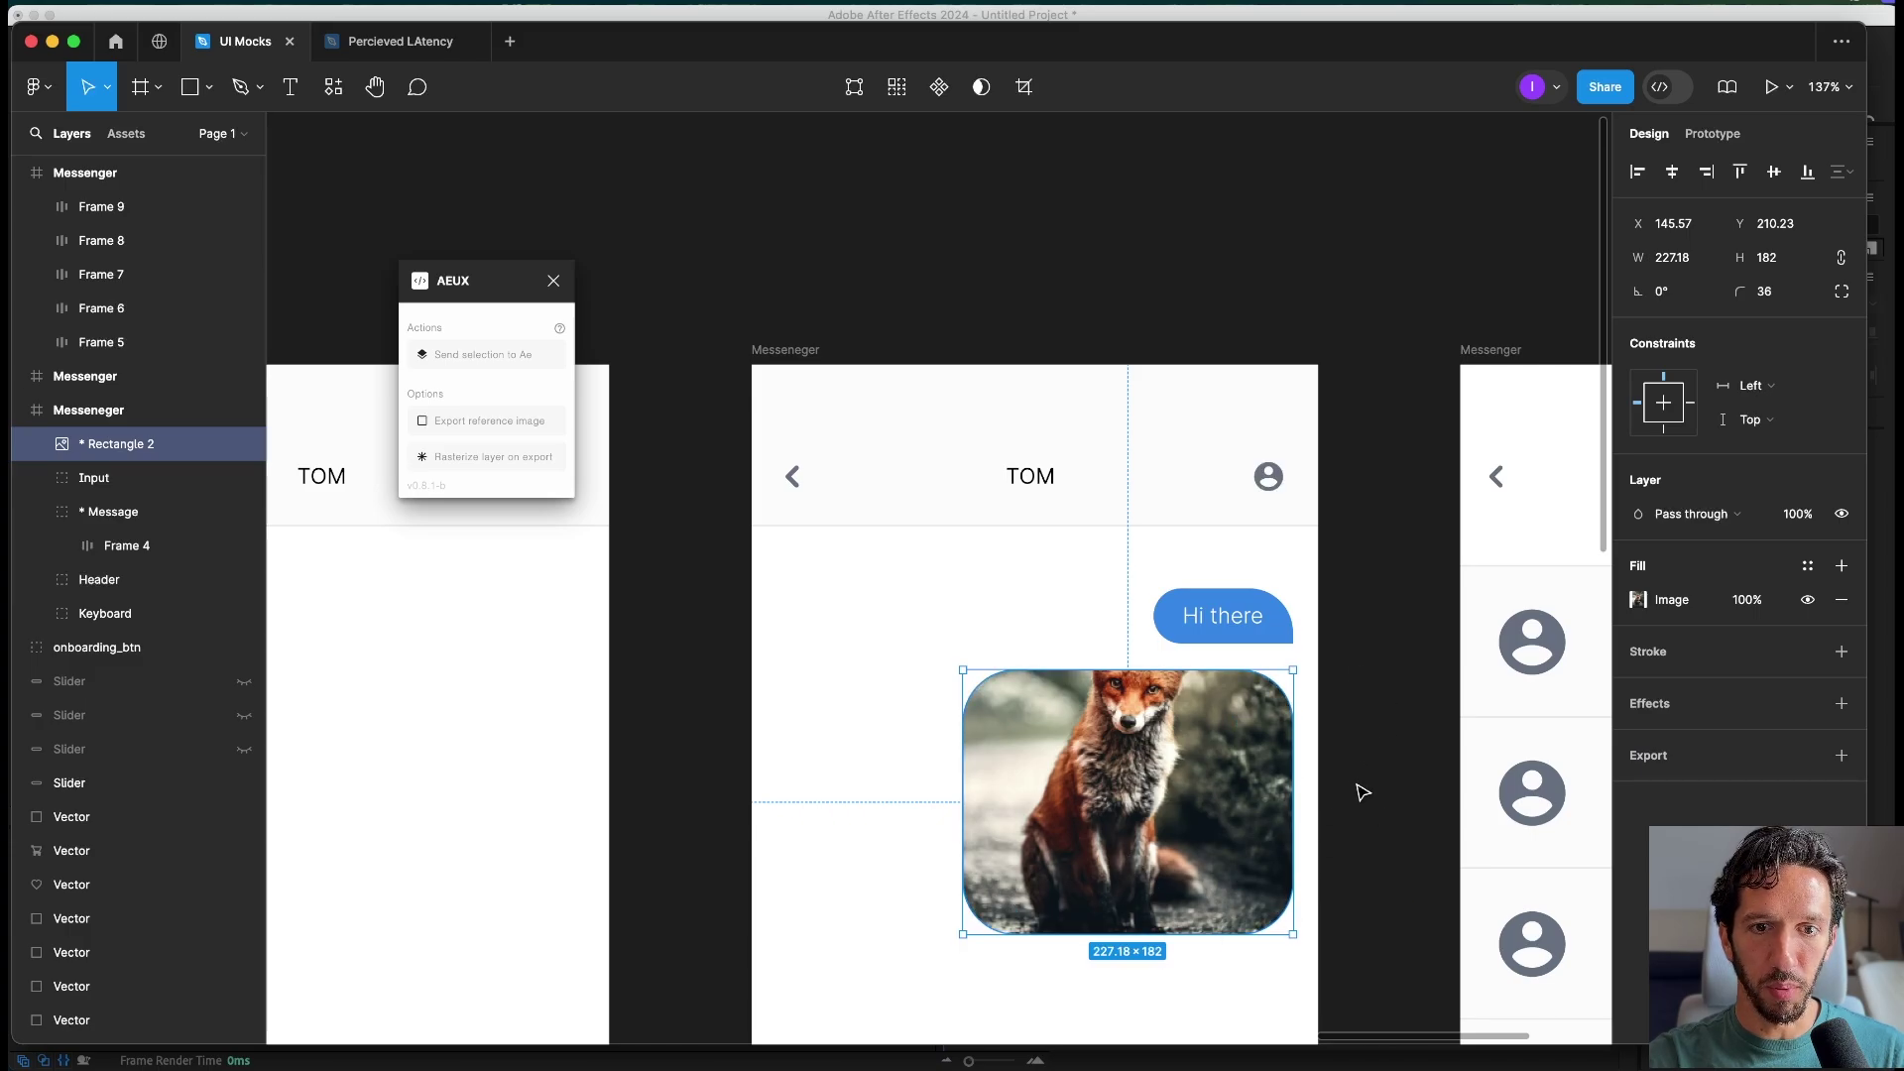
scroll(1340, 818, down, 5)
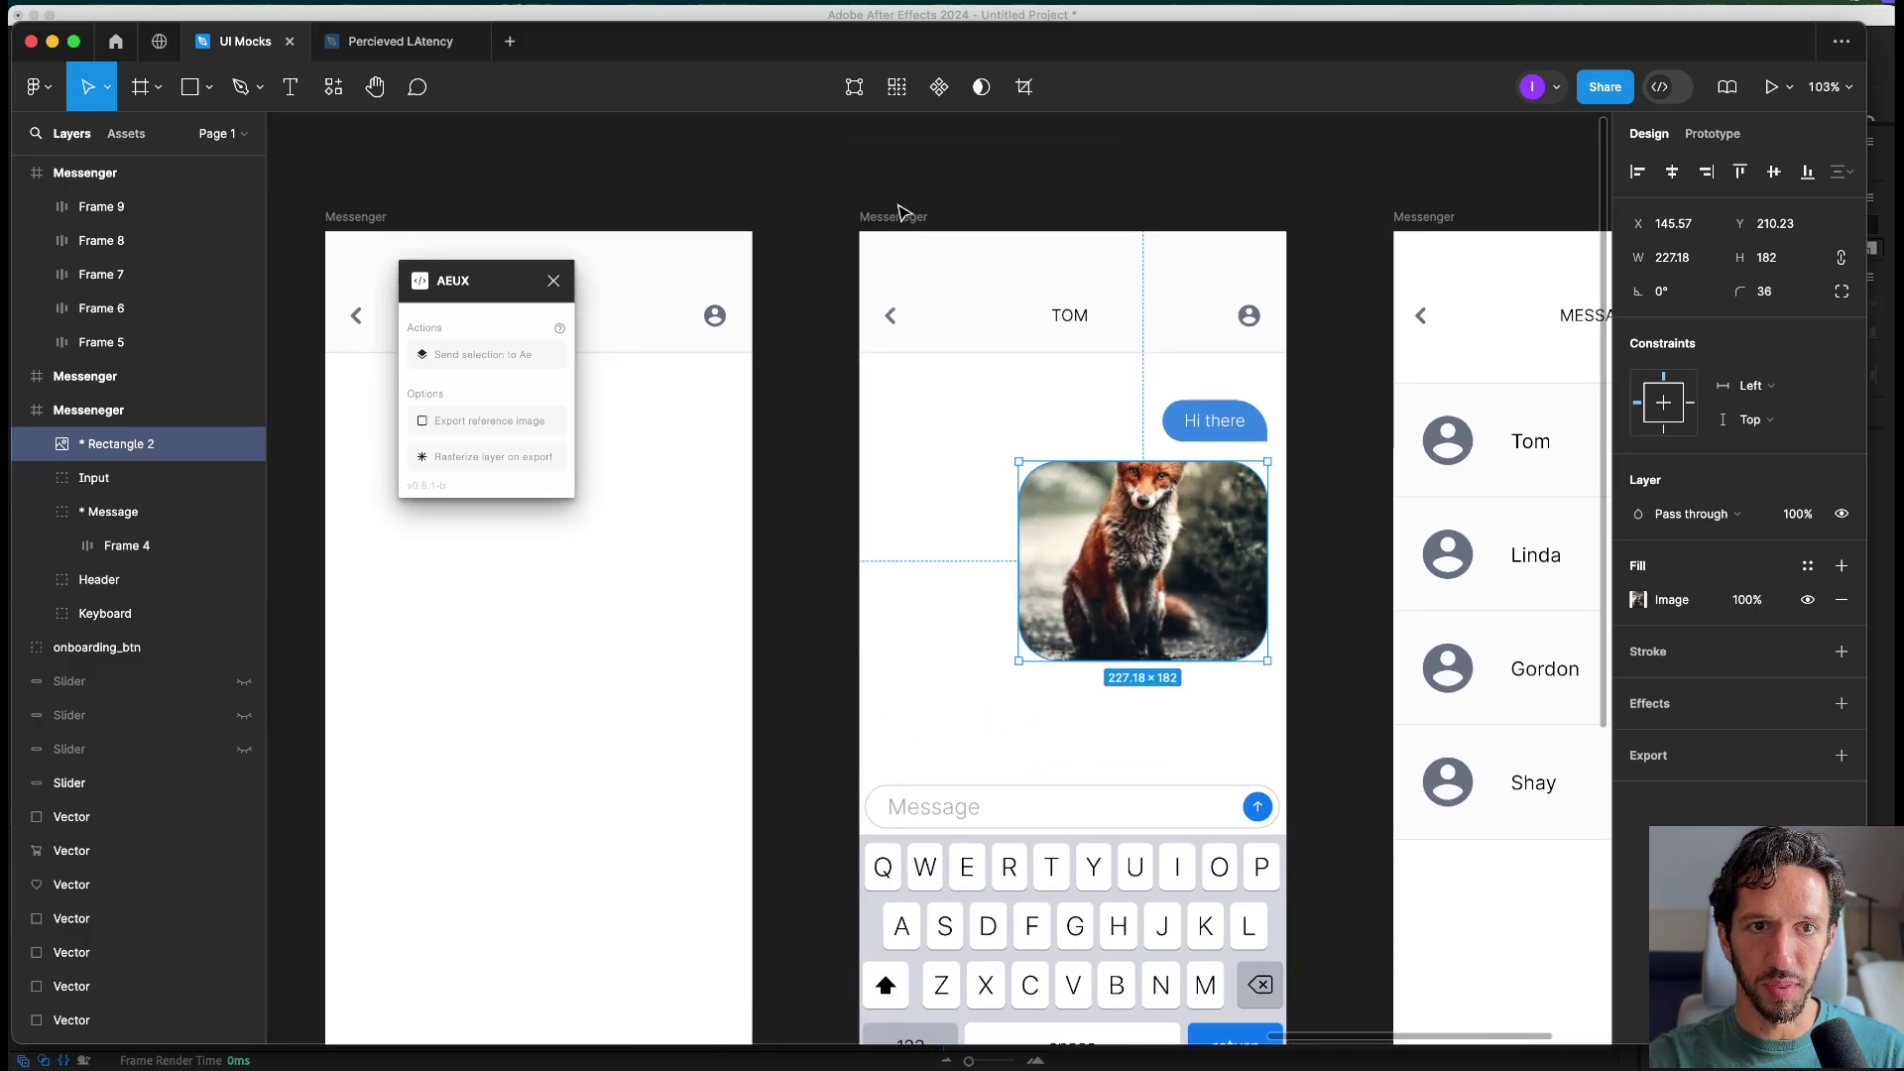
click(897, 227)
scroll(935, 339, down, 3)
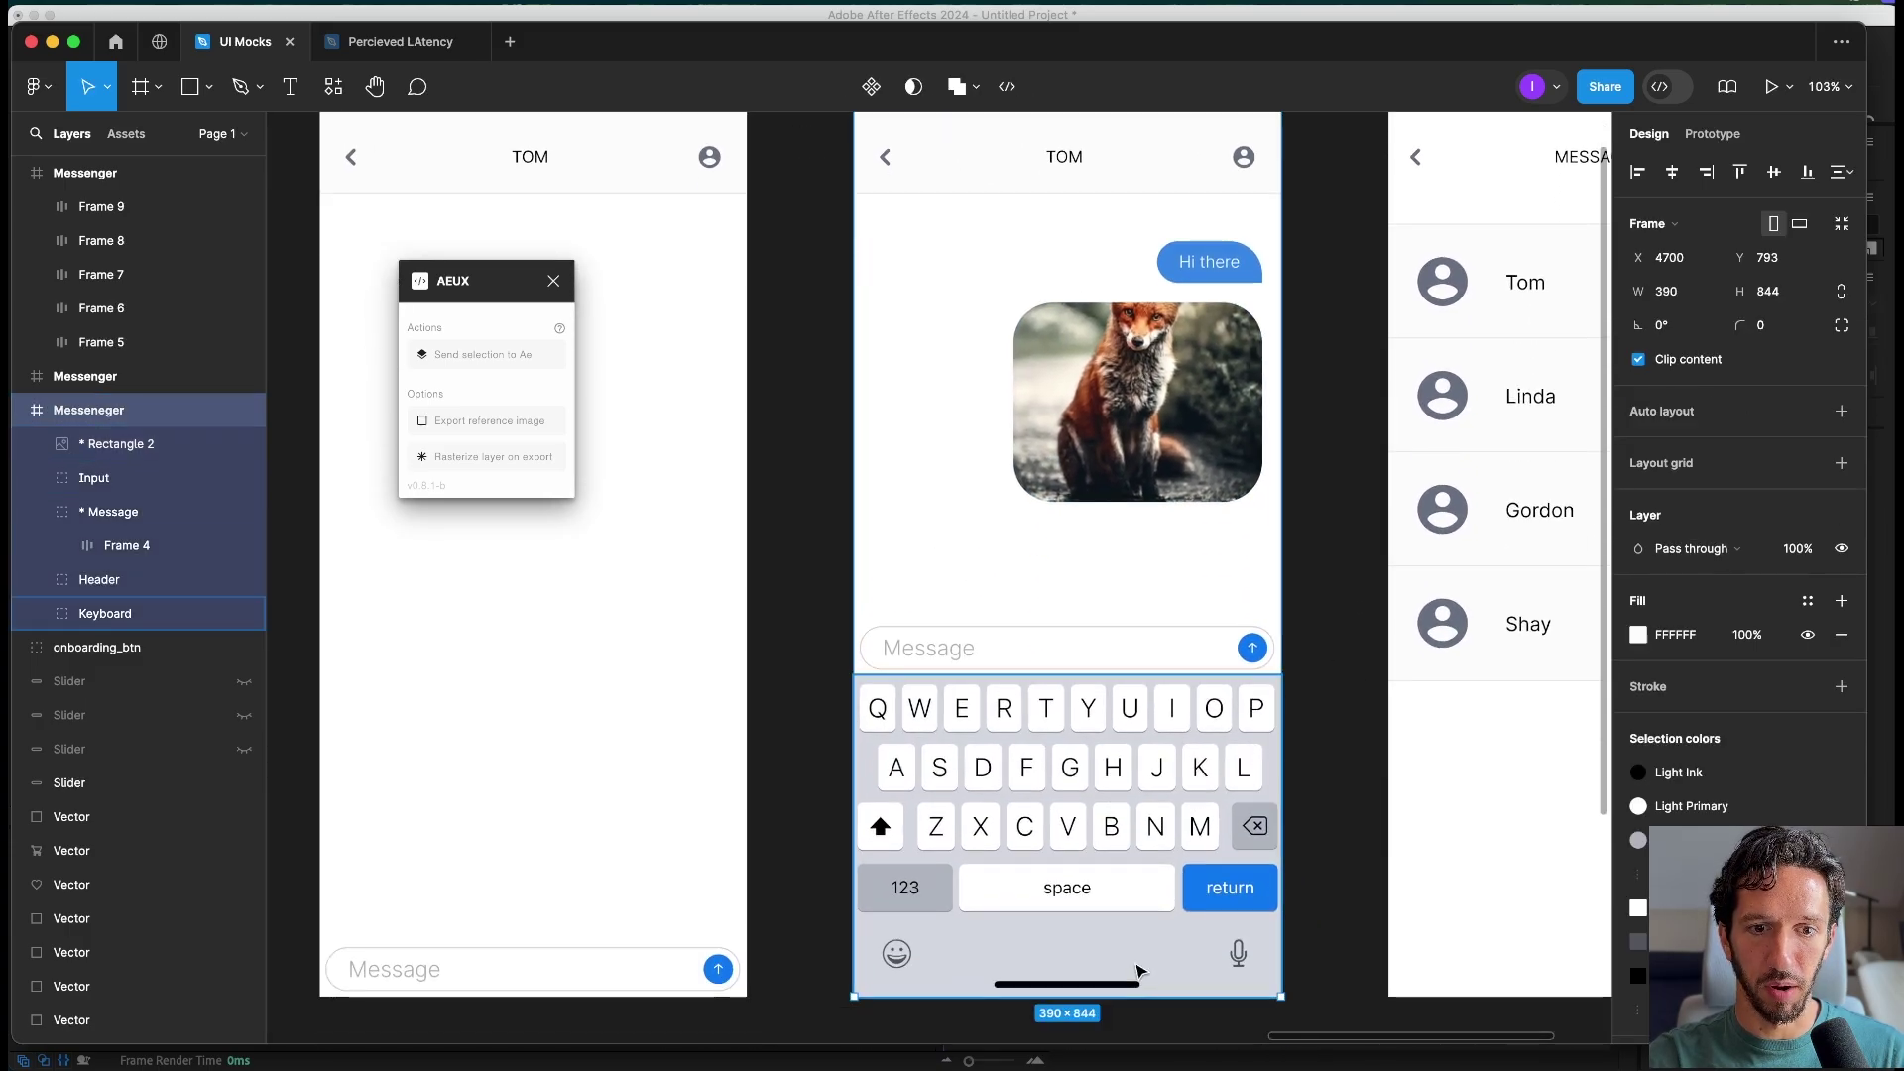
scroll(935, 339, up, 4)
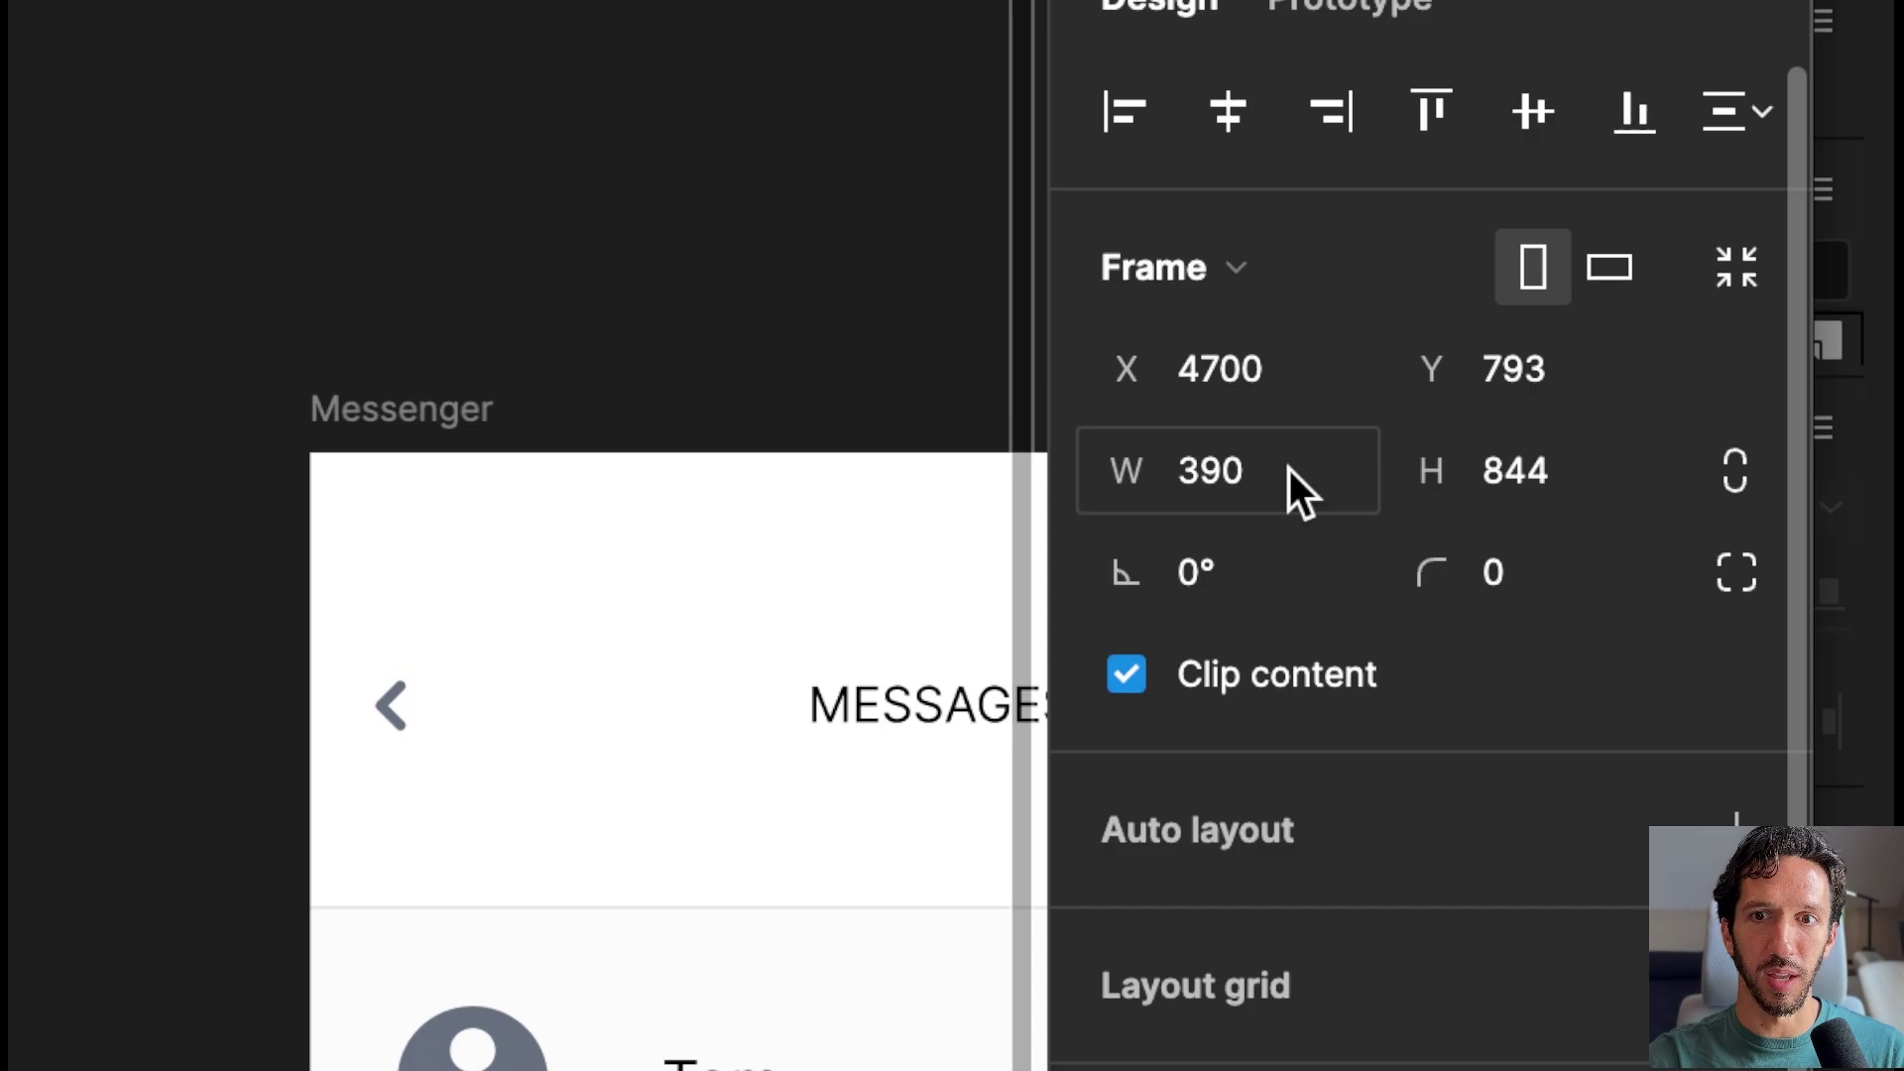
click(1156, 474)
click(1462, 472)
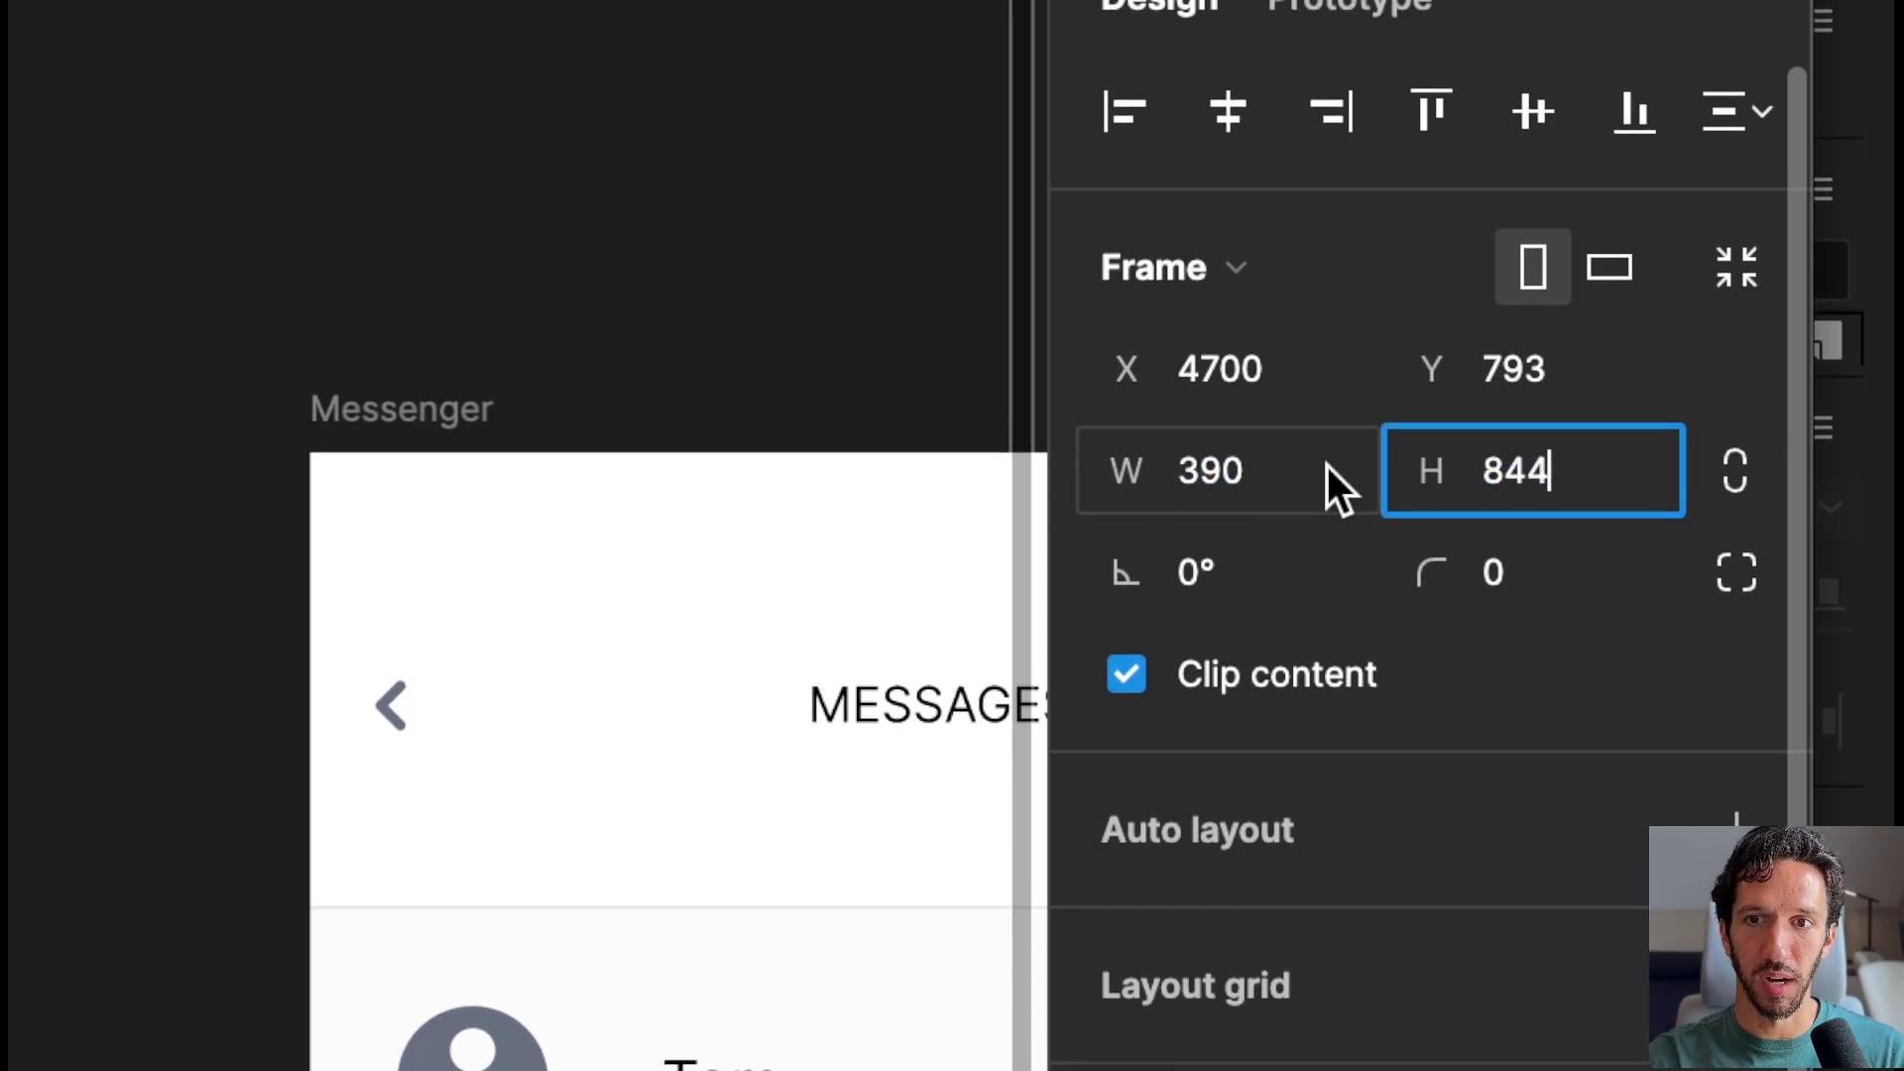
drag(1499, 494, 1593, 496)
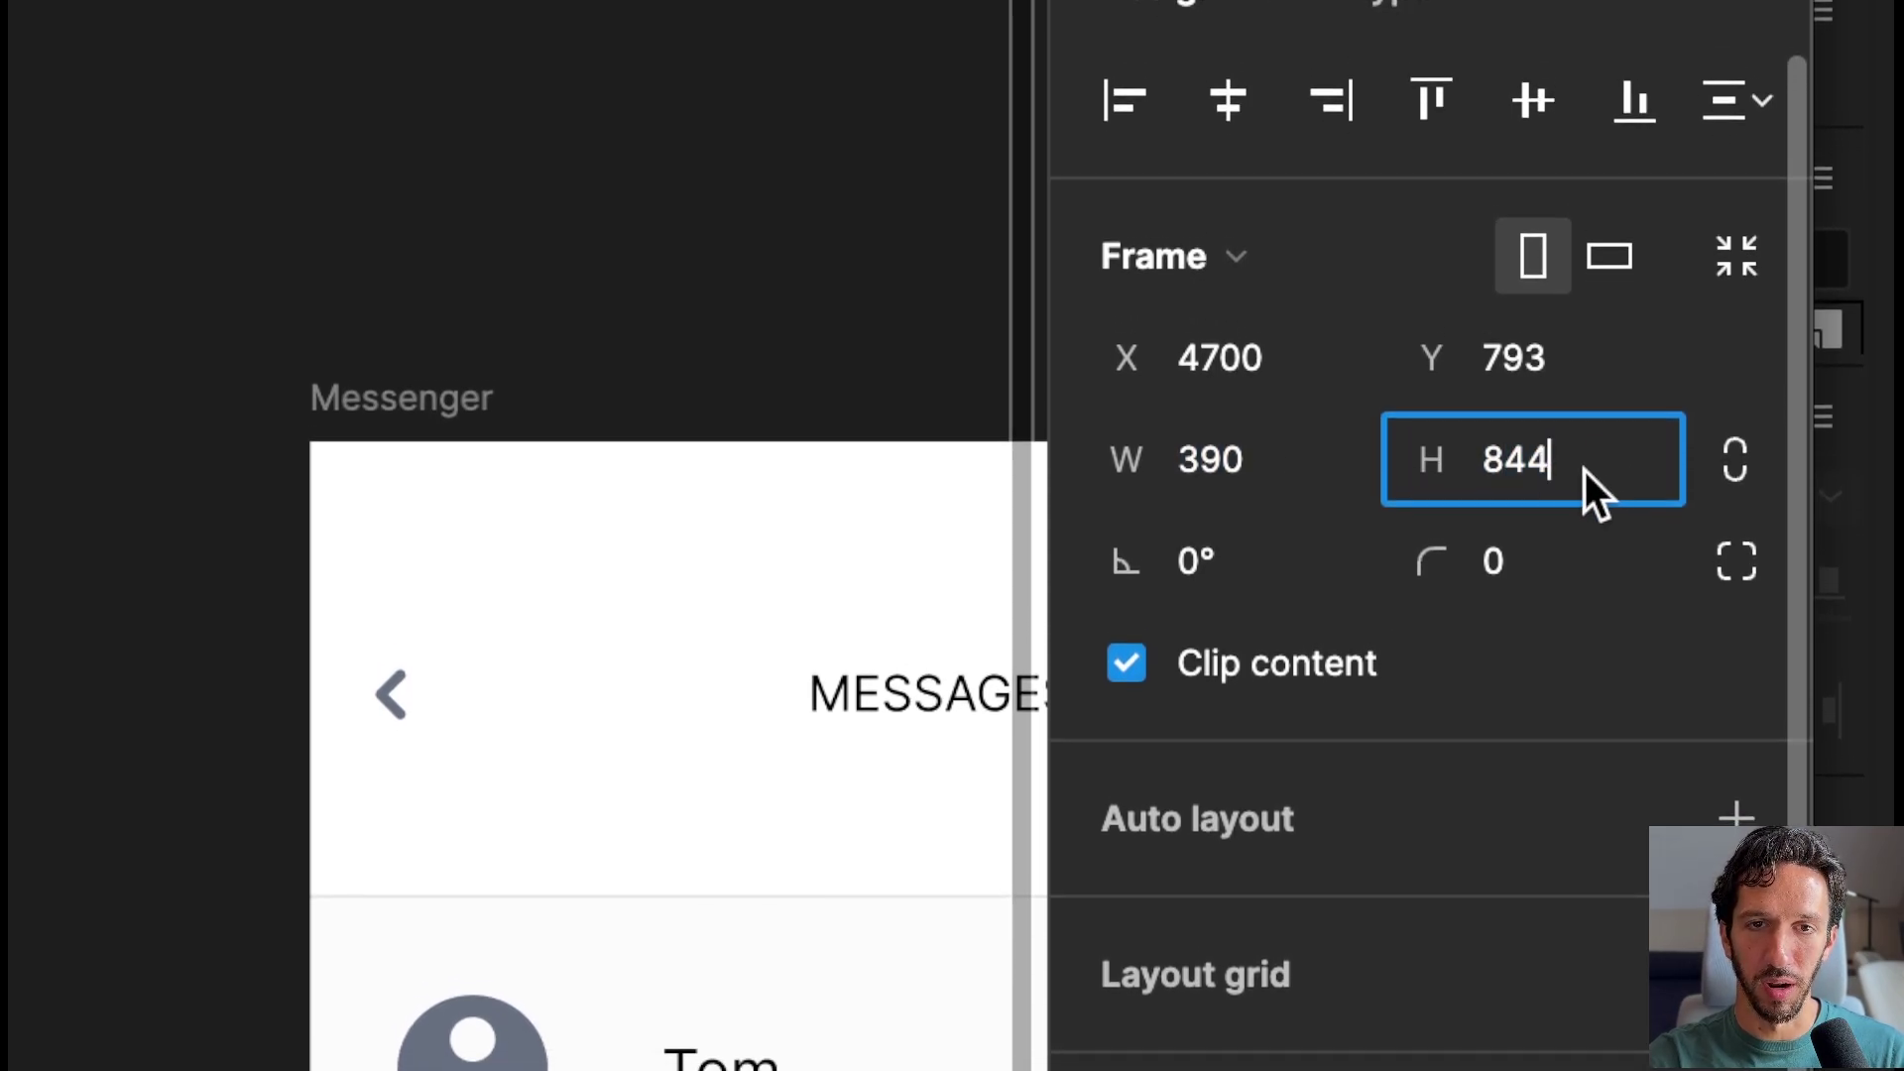
click(1299, 468)
click(1300, 471)
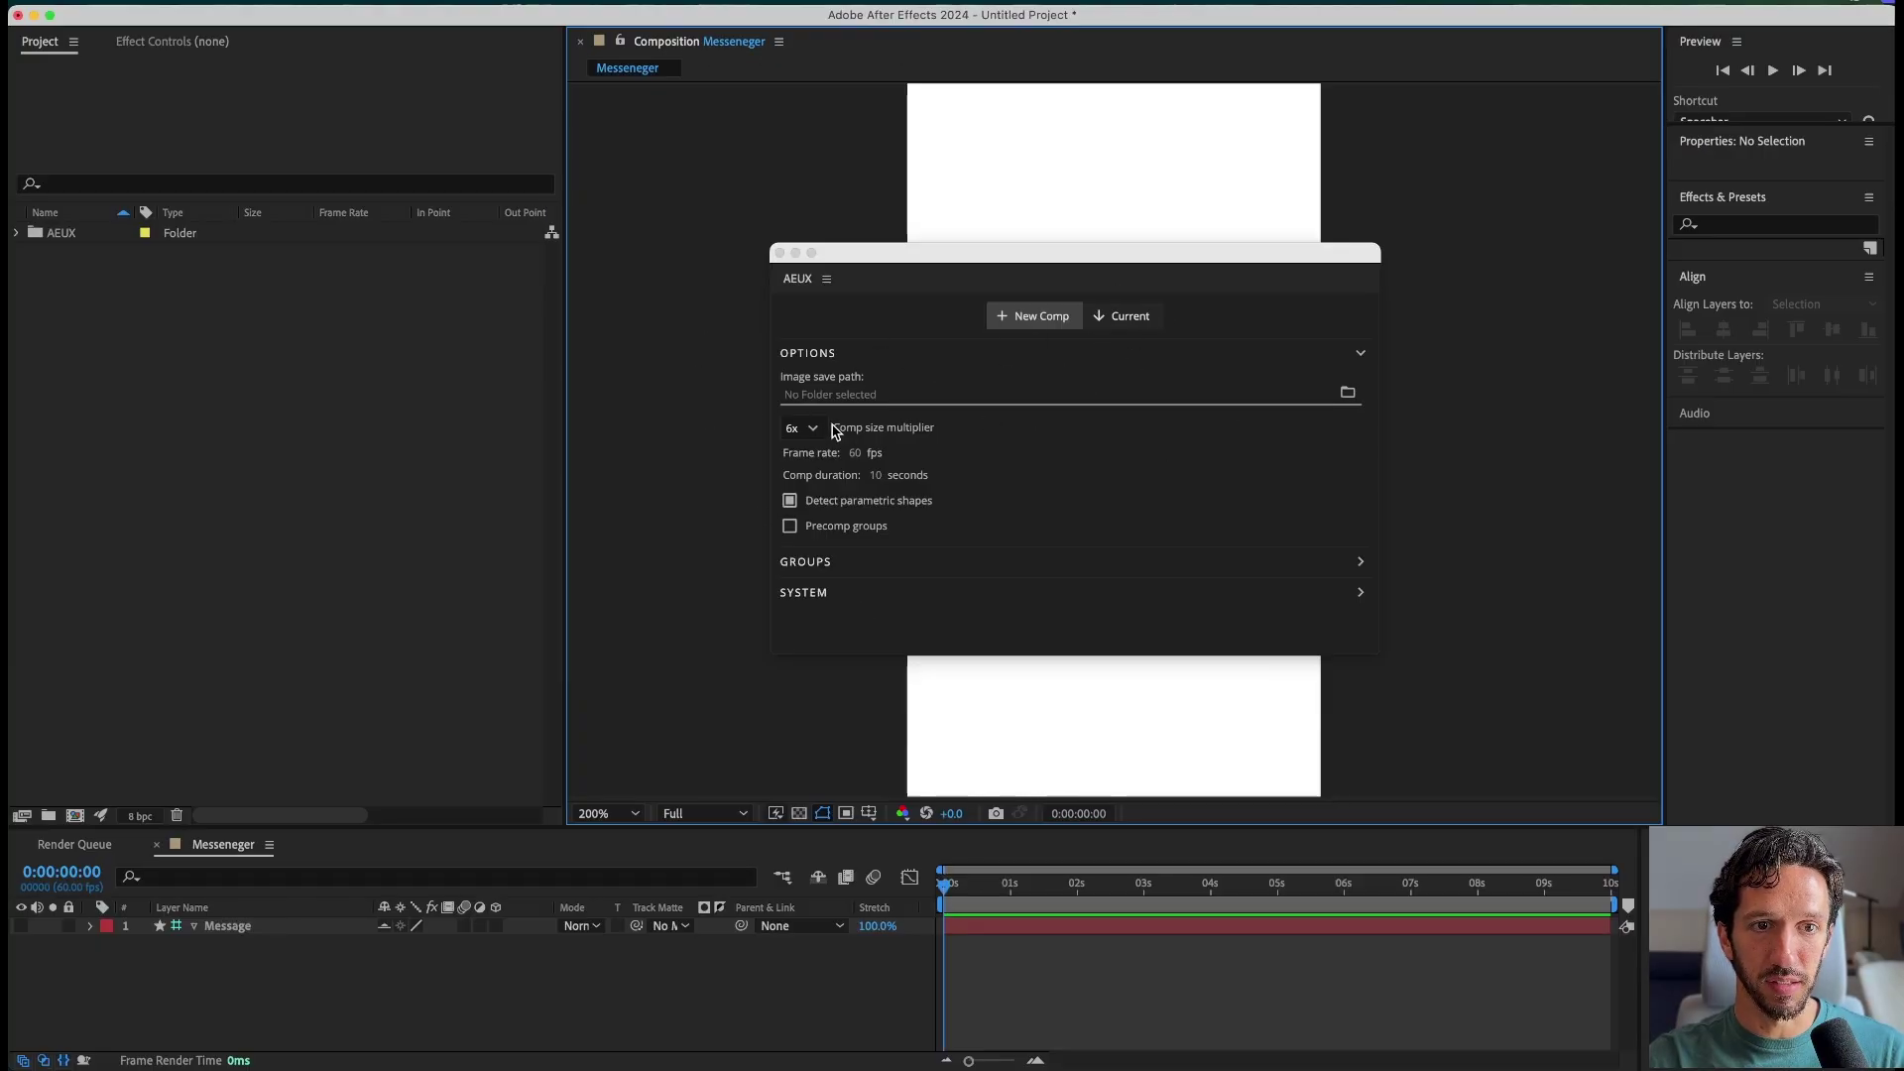
Step: Set the AEUX multiplier to 3x and select the new Messeneger 2 composition
click(821, 430)
click(798, 497)
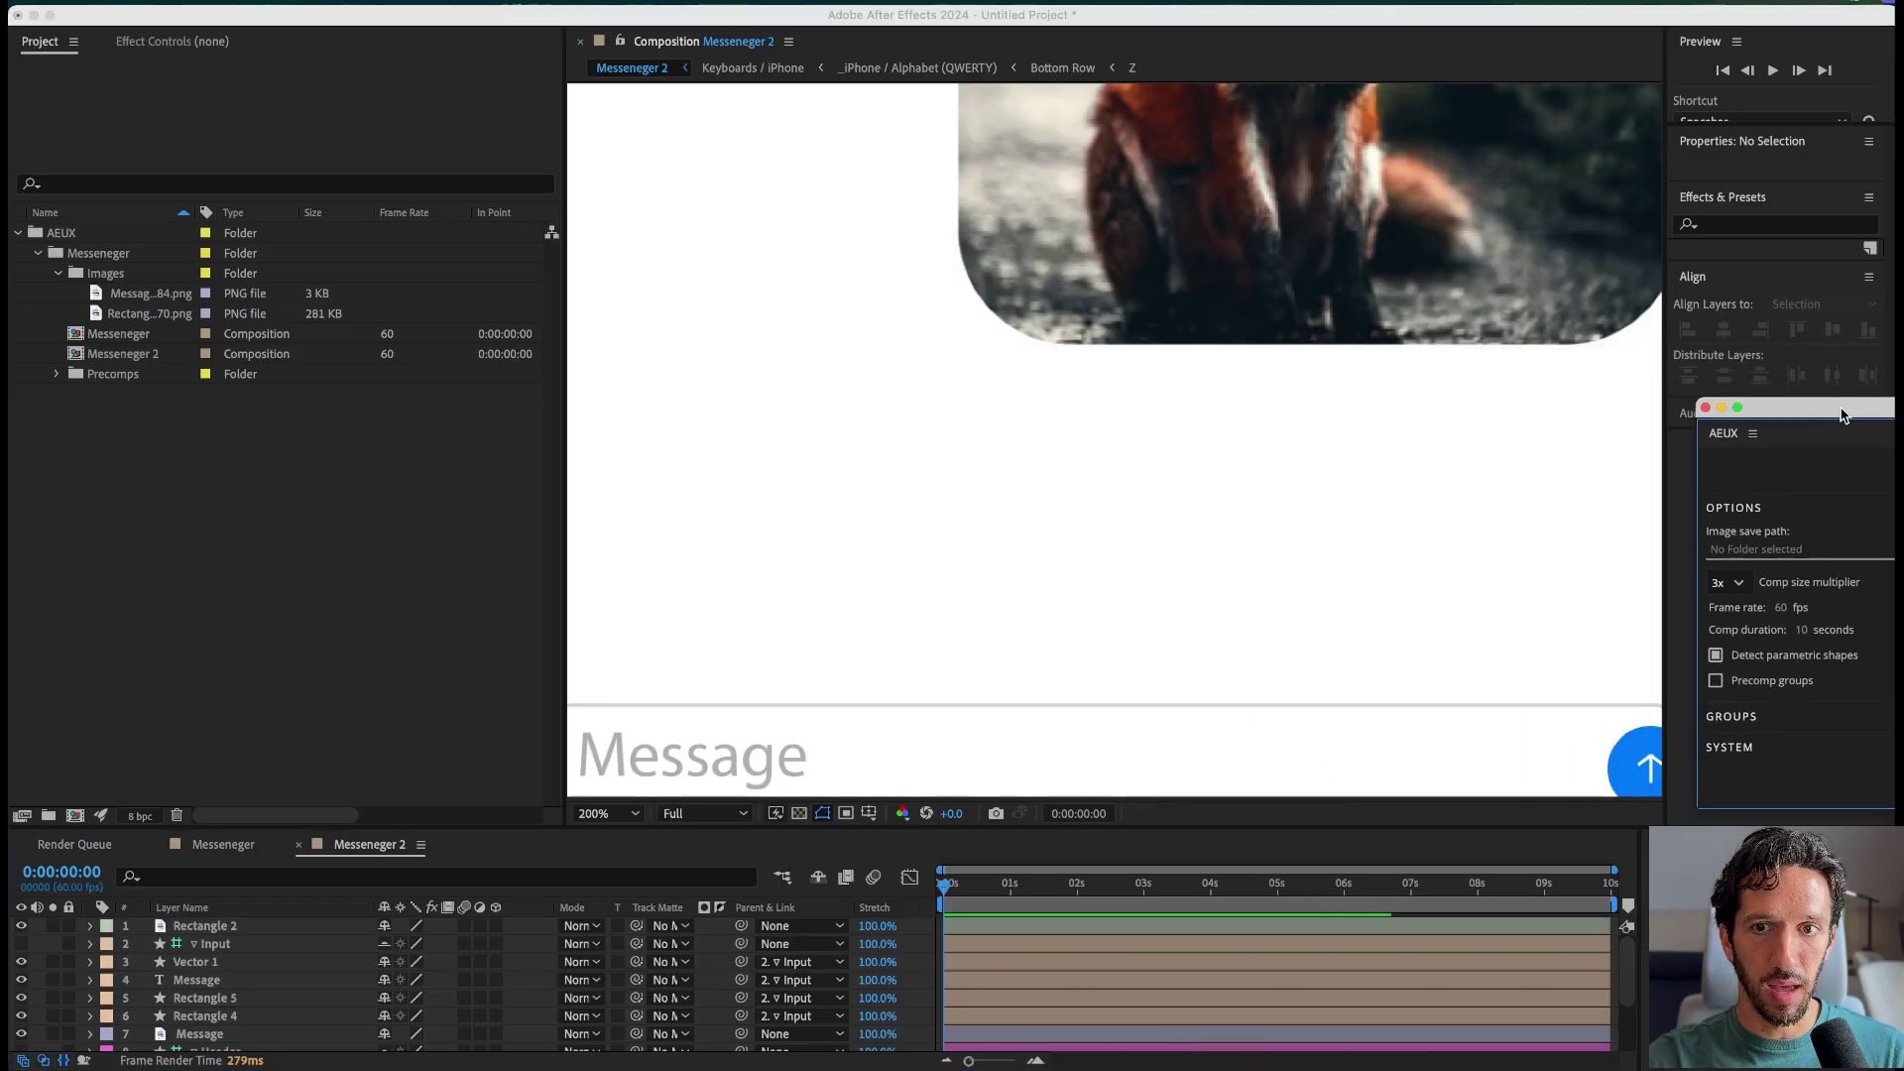
scroll(931, 381, up, 1)
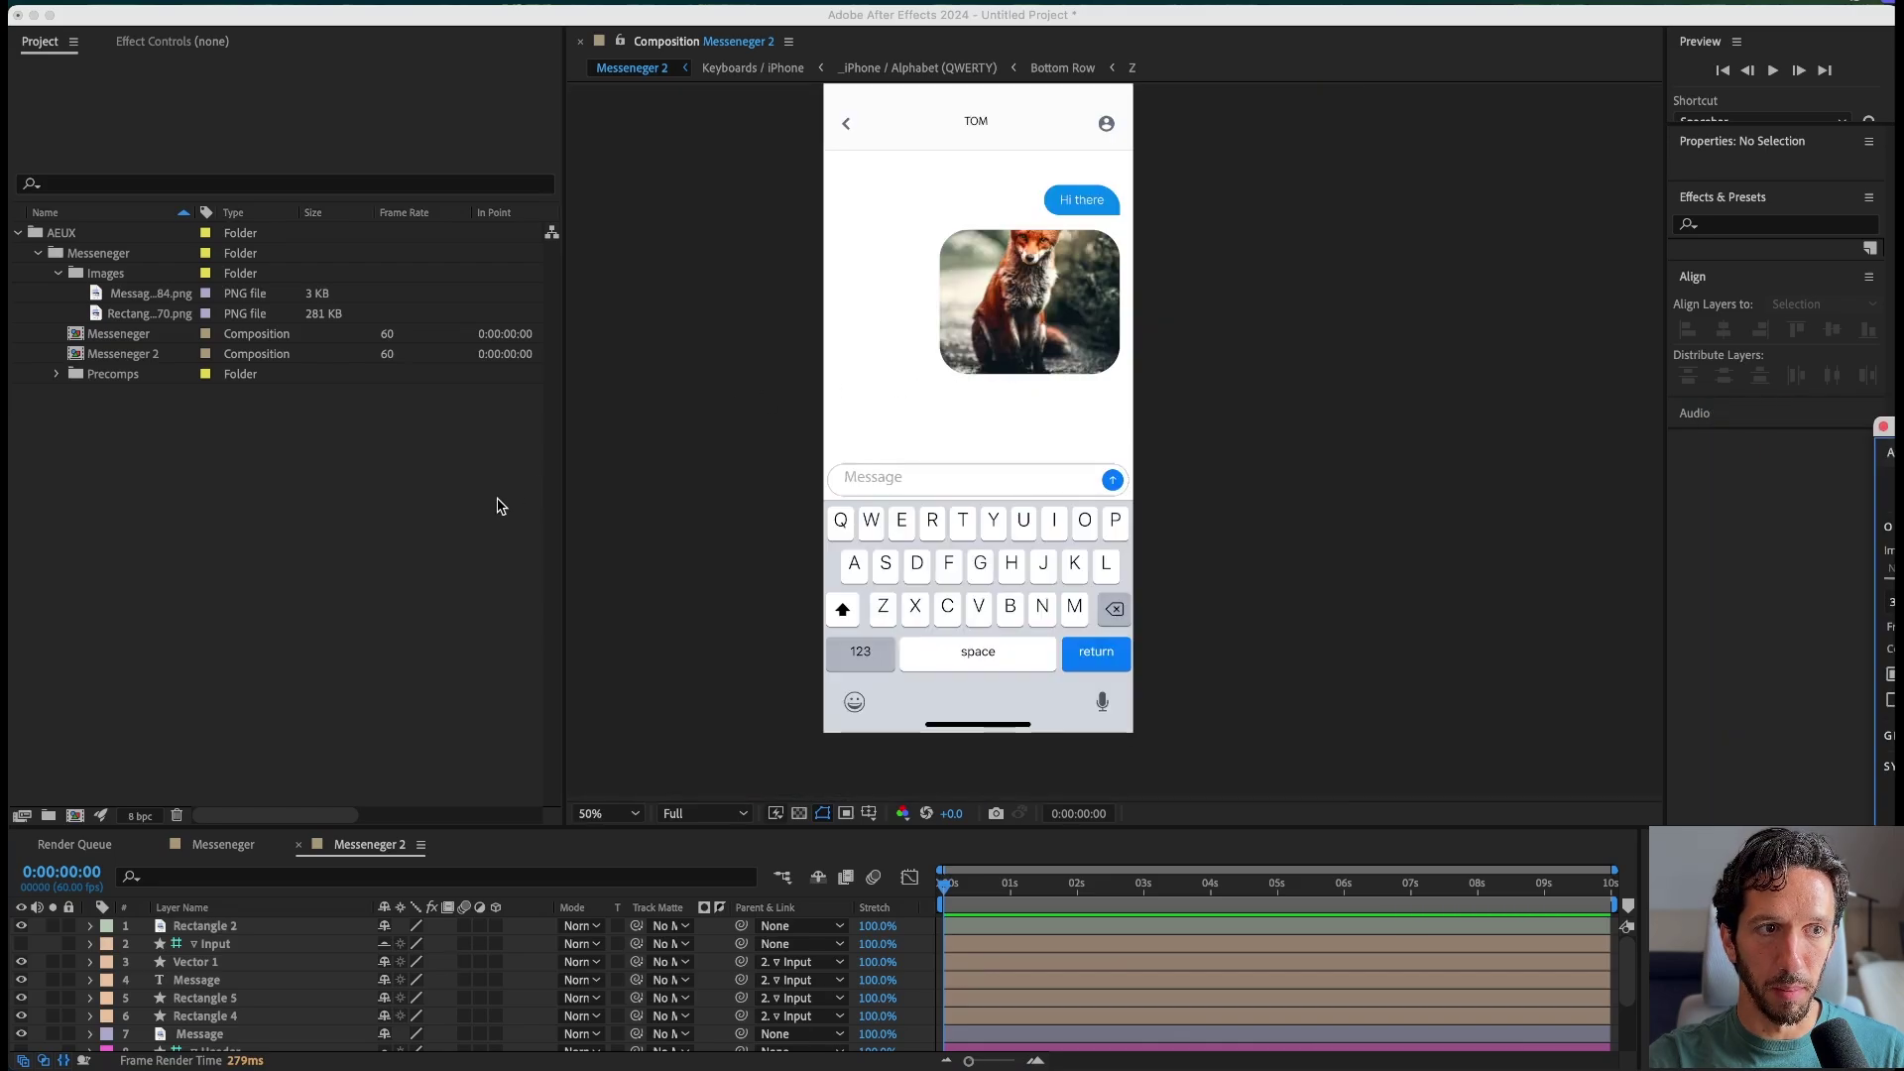
click(139, 354)
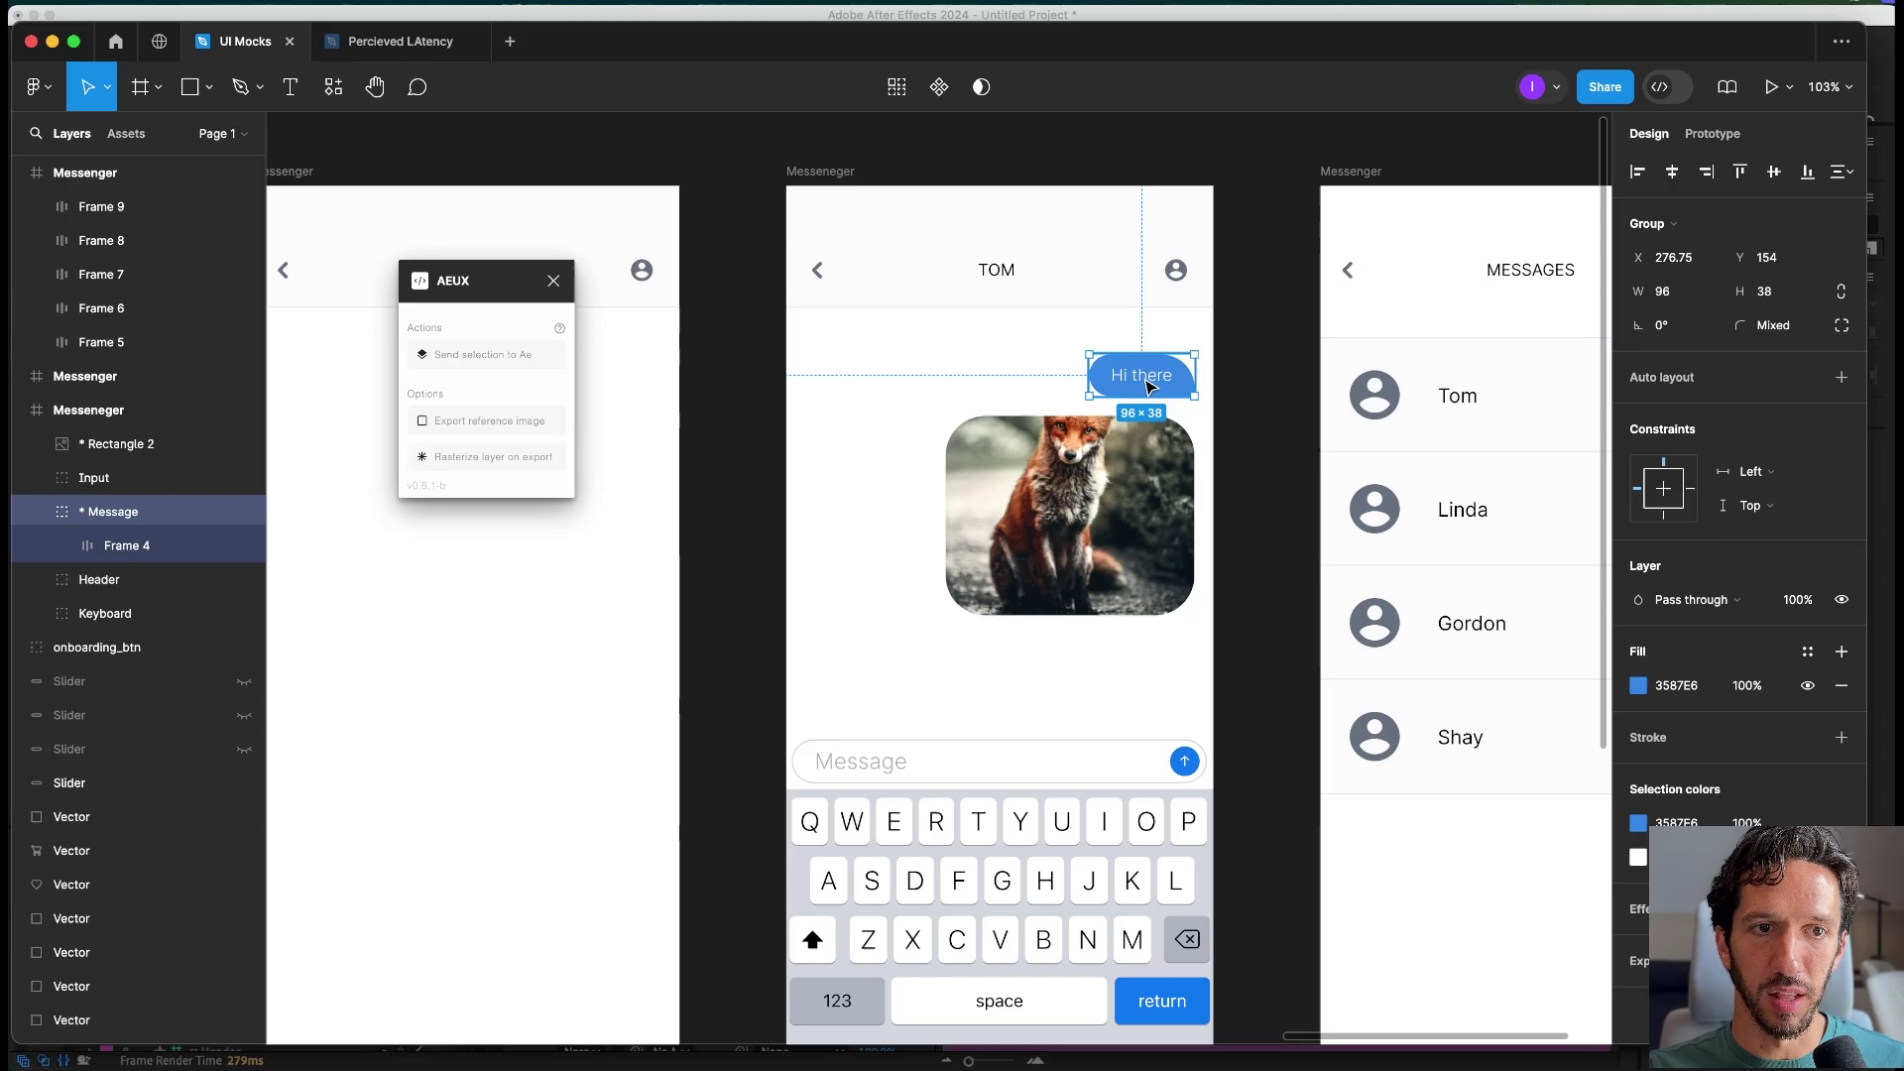
Step: Add an iPhone 13 & 14 frame (390×844) and paste the 'Hi there' bubble into it
drag(492, 289, 846, 274)
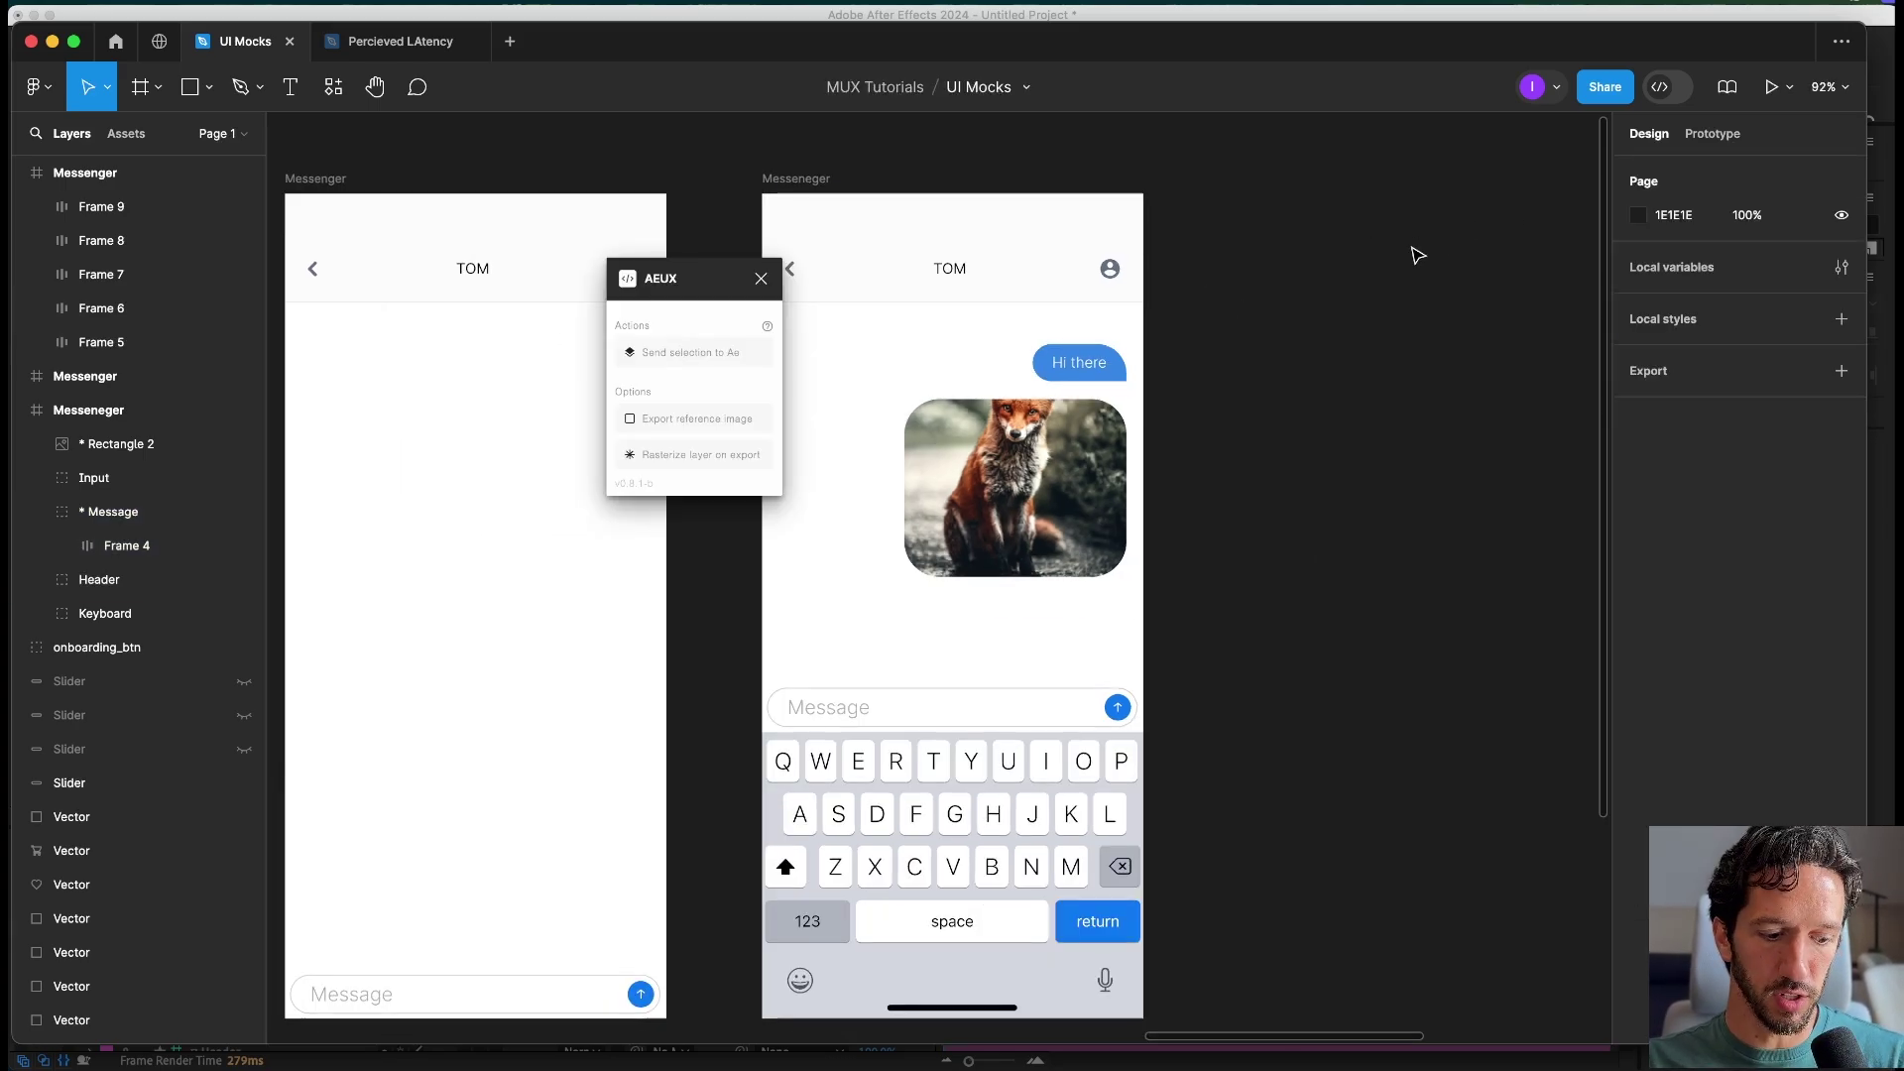
key(f)
click(1679, 214)
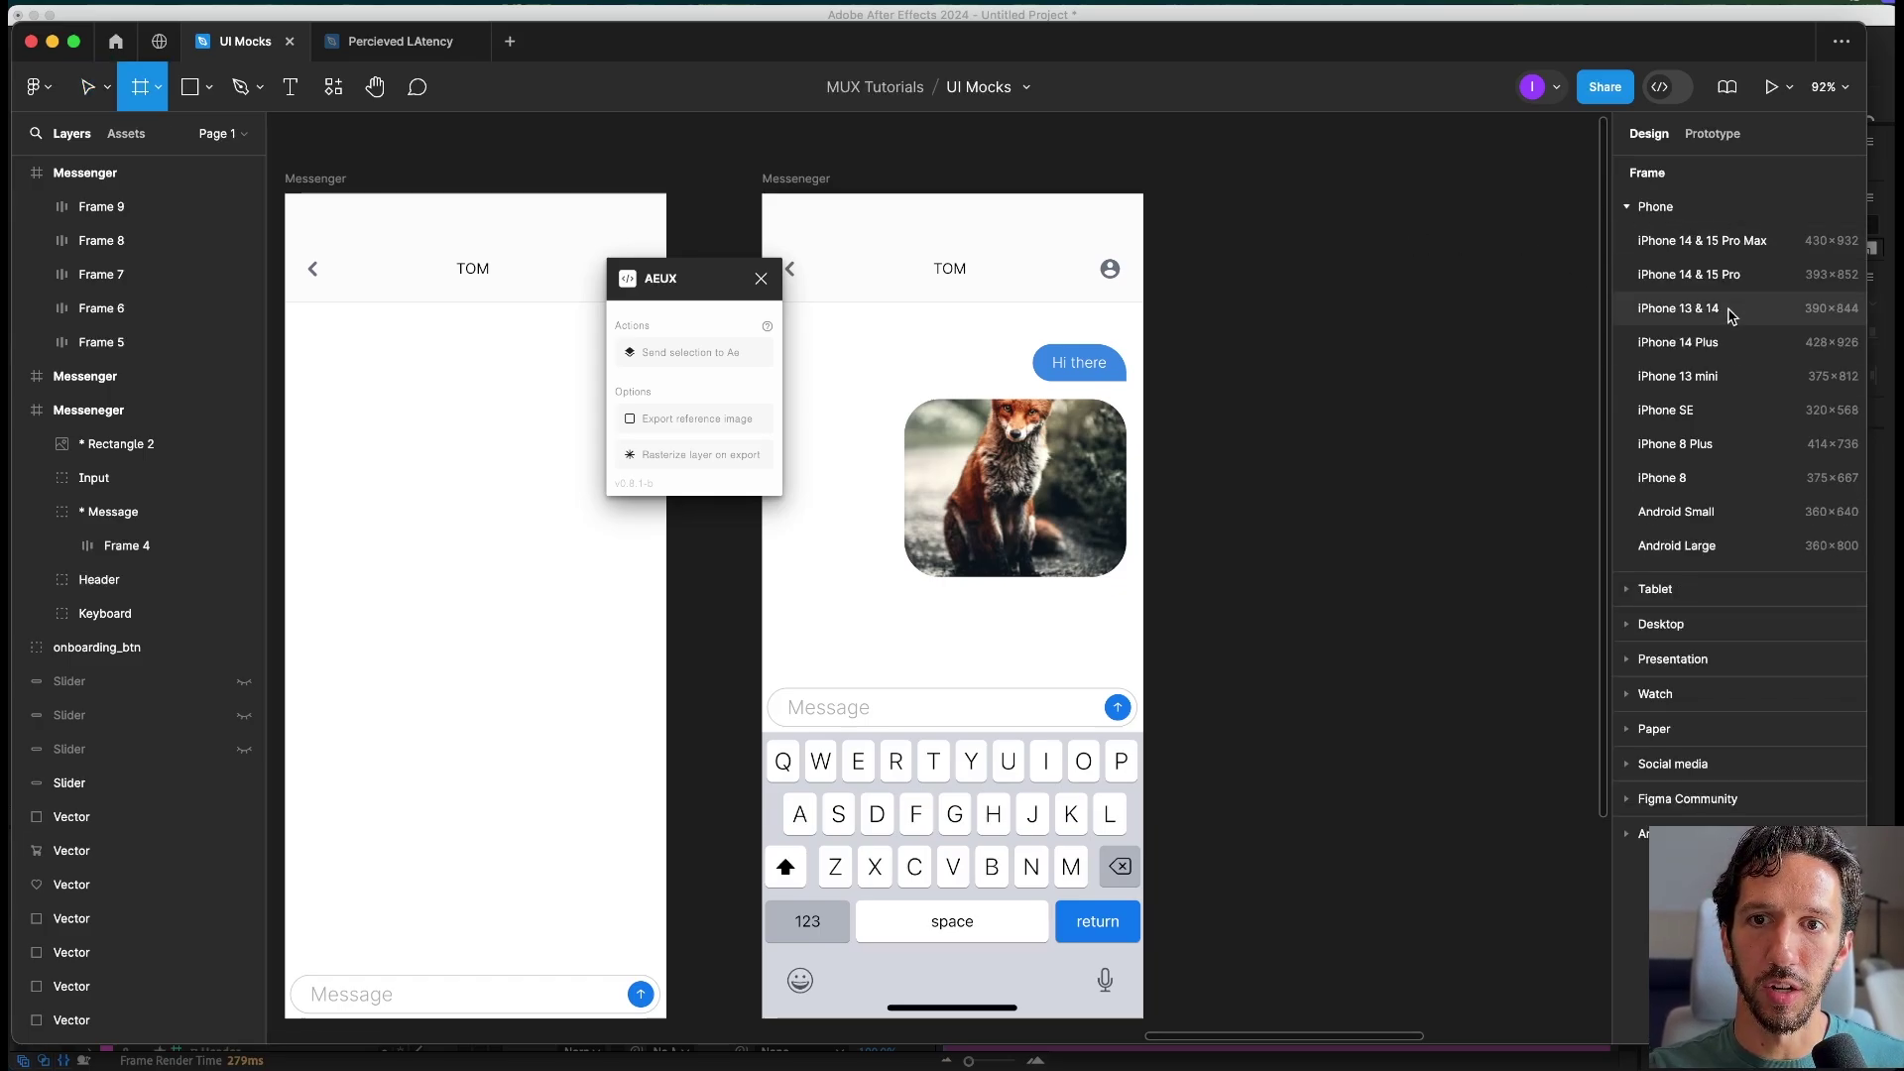
click(1726, 309)
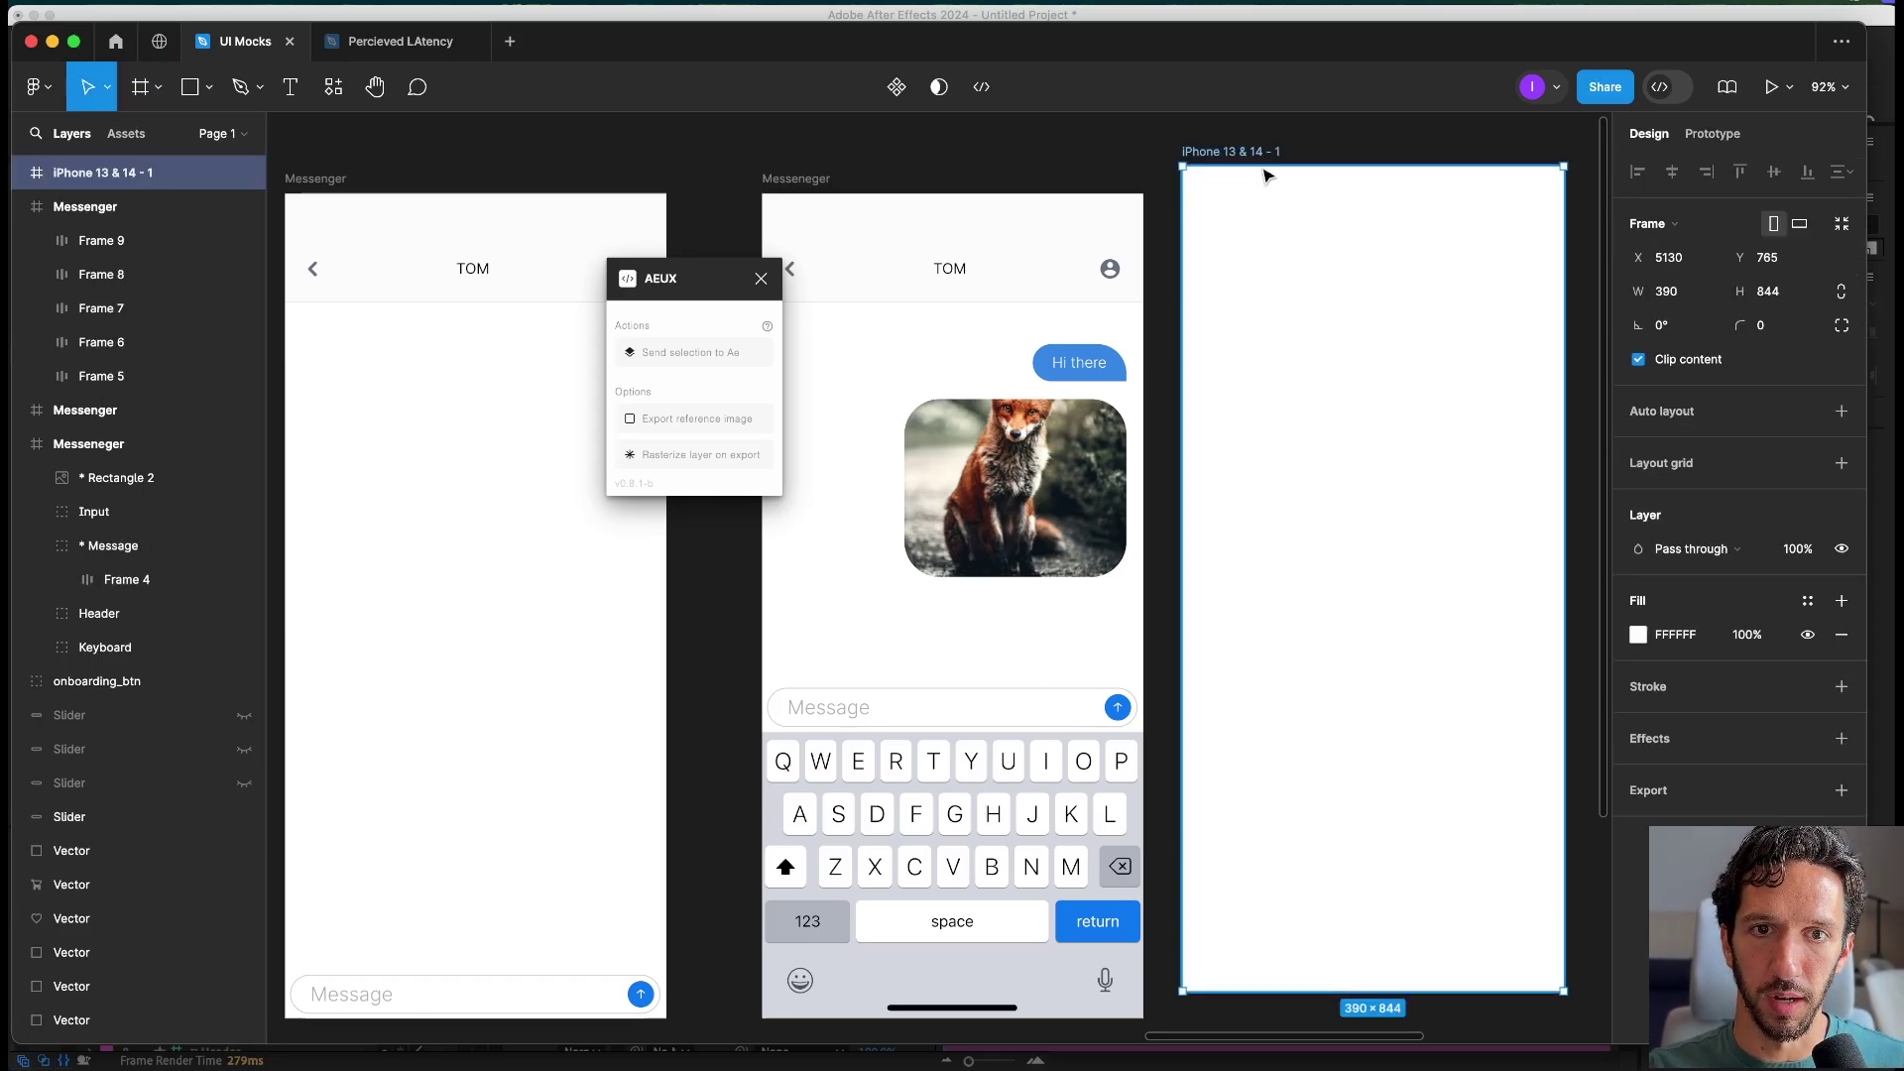
key(super+v)
click(1339, 162)
click(1506, 362)
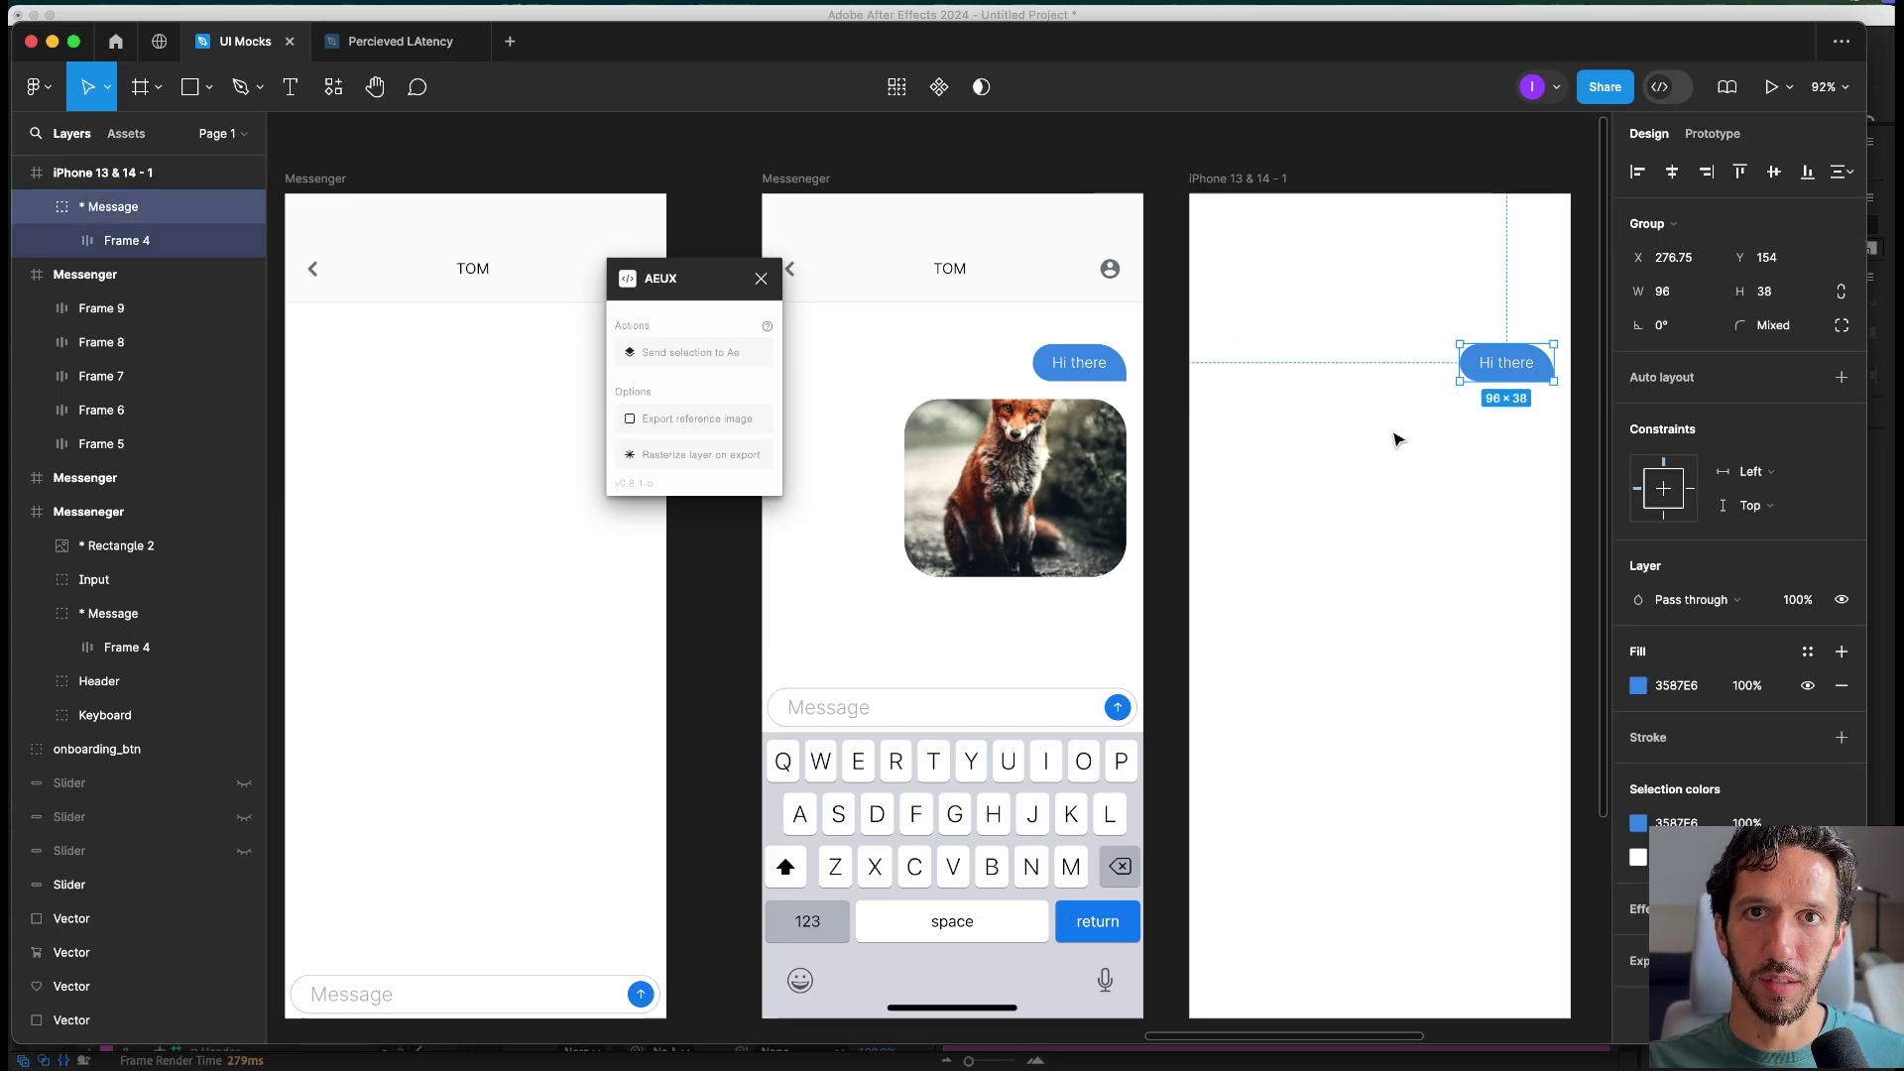
click(1000, 168)
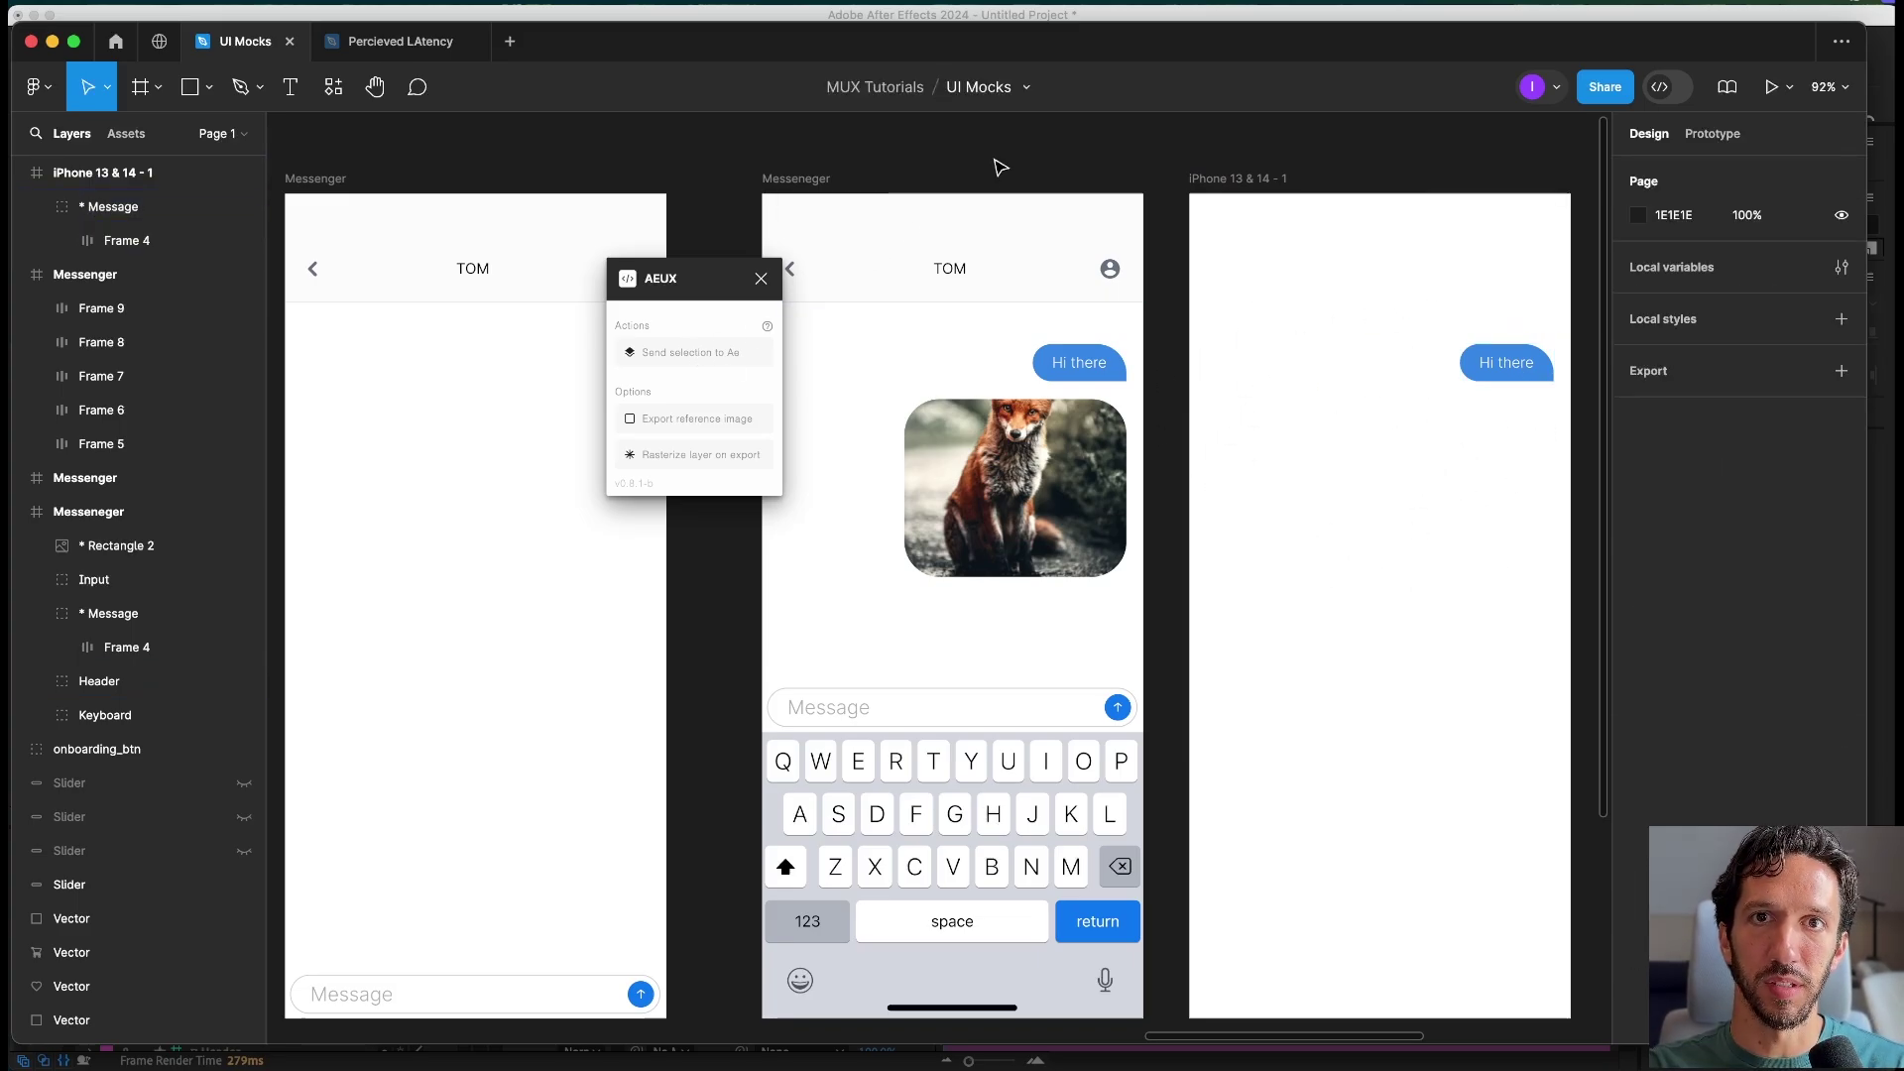